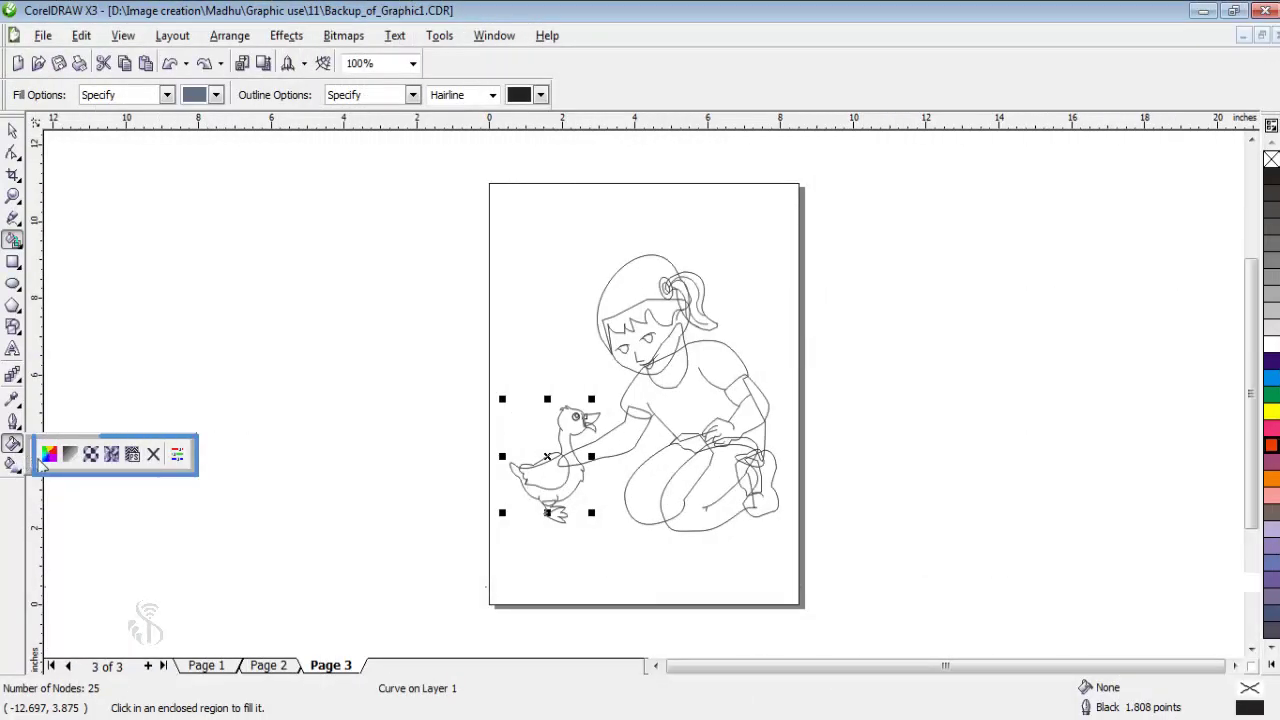
# - Apply a uniform fill to the selected duck using PANTONE Orange 021 C from the PANTONE(R) solid coated palette
pyautogui.click(49, 454)
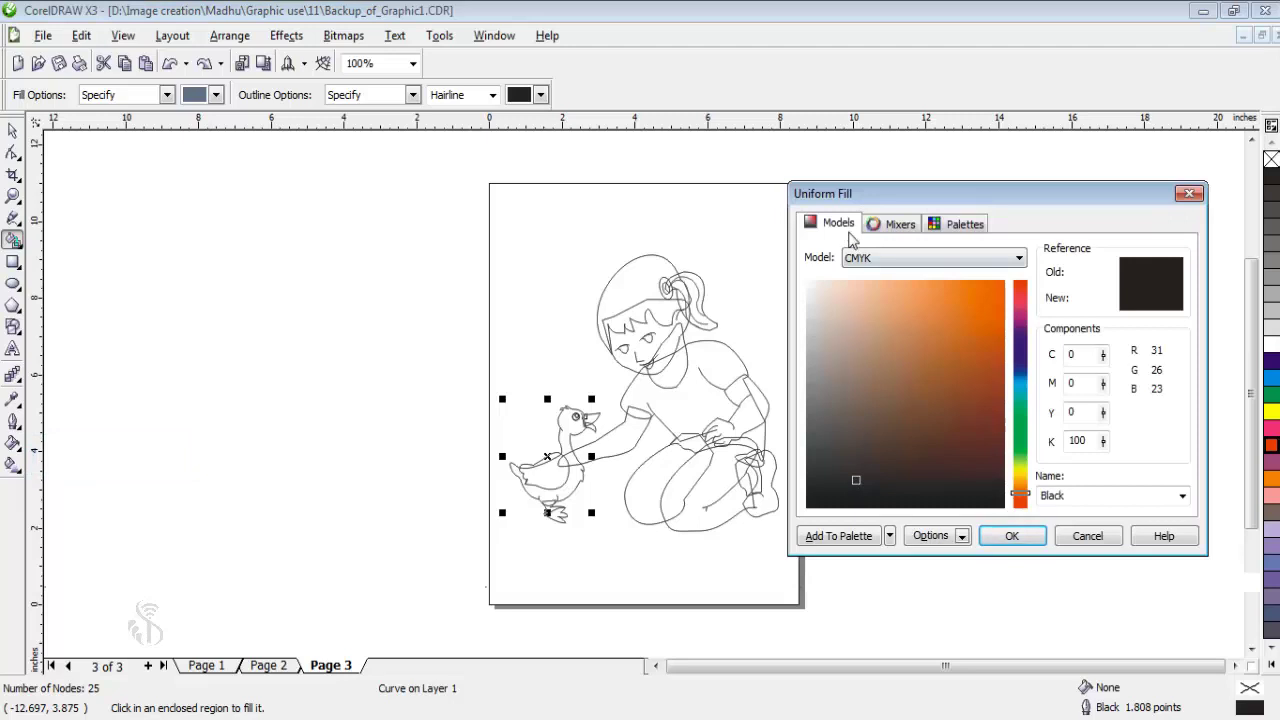
pyautogui.click(899, 226)
pyautogui.click(958, 225)
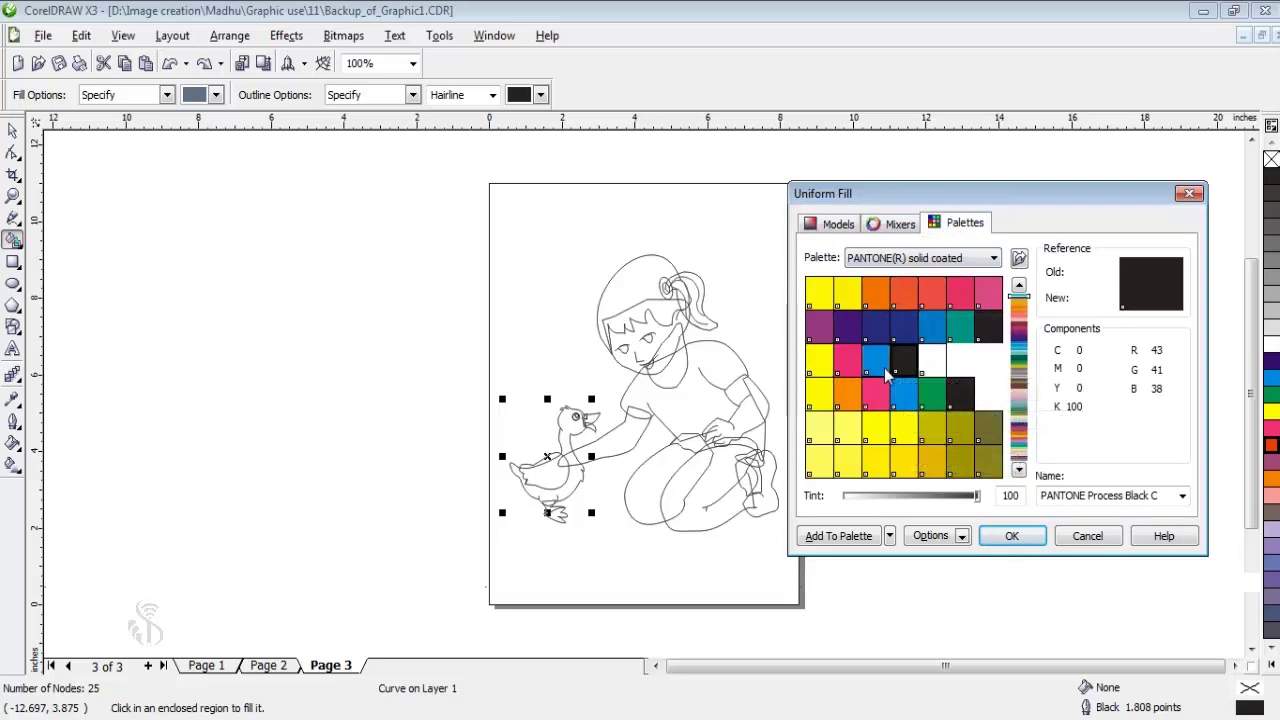
pyautogui.click(875, 292)
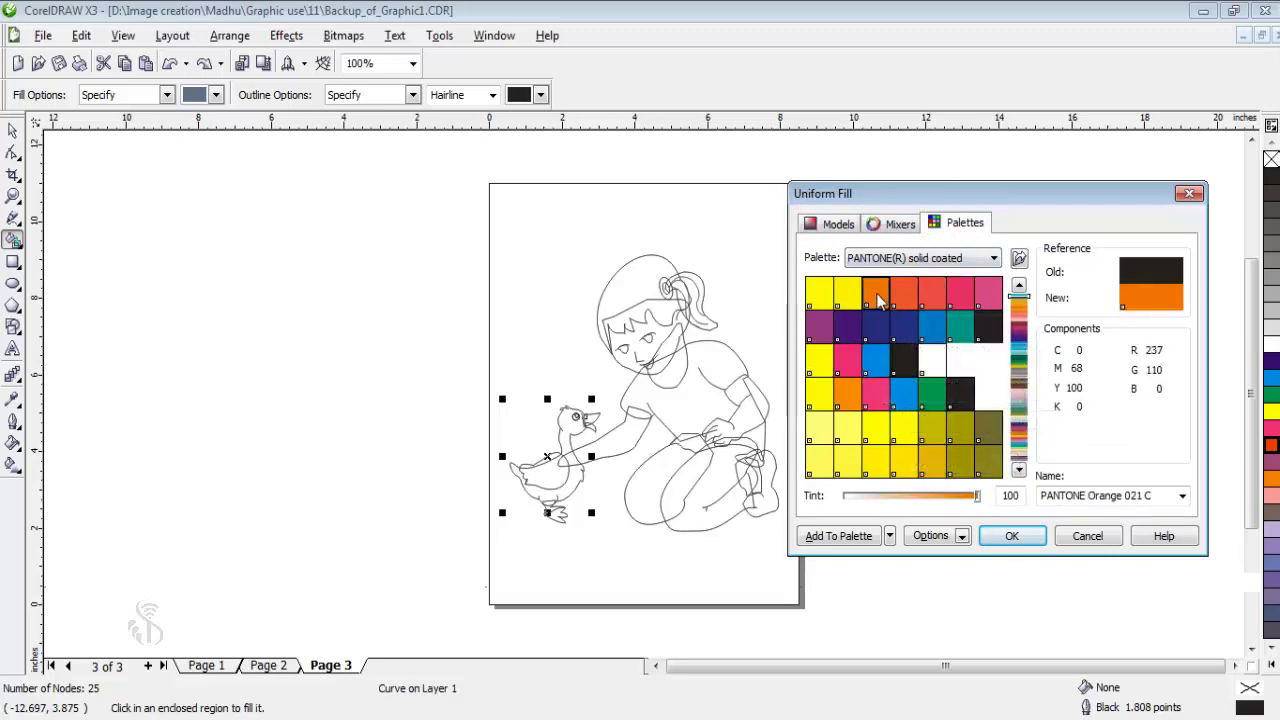
pyautogui.click(1006, 536)
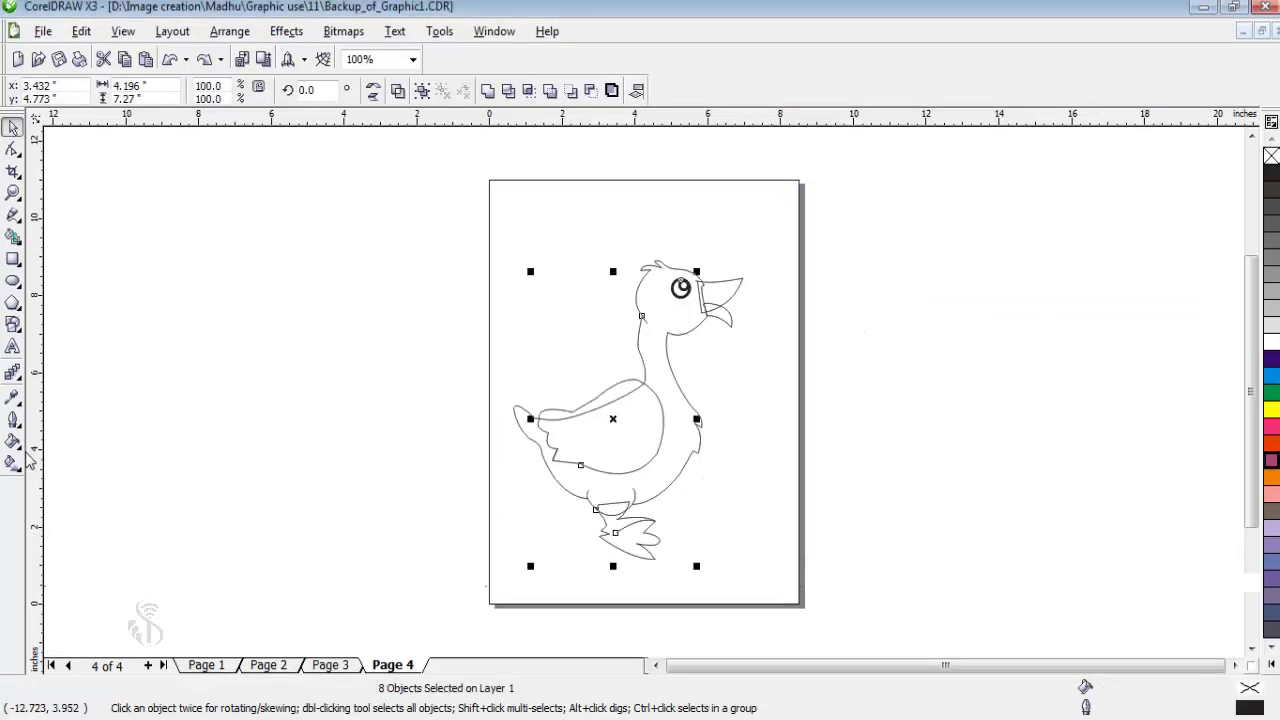
# - Start a fountain fill for the selected parts of the large duck, with a two-color blend from salmon pink to light purple
pyautogui.click(14, 441)
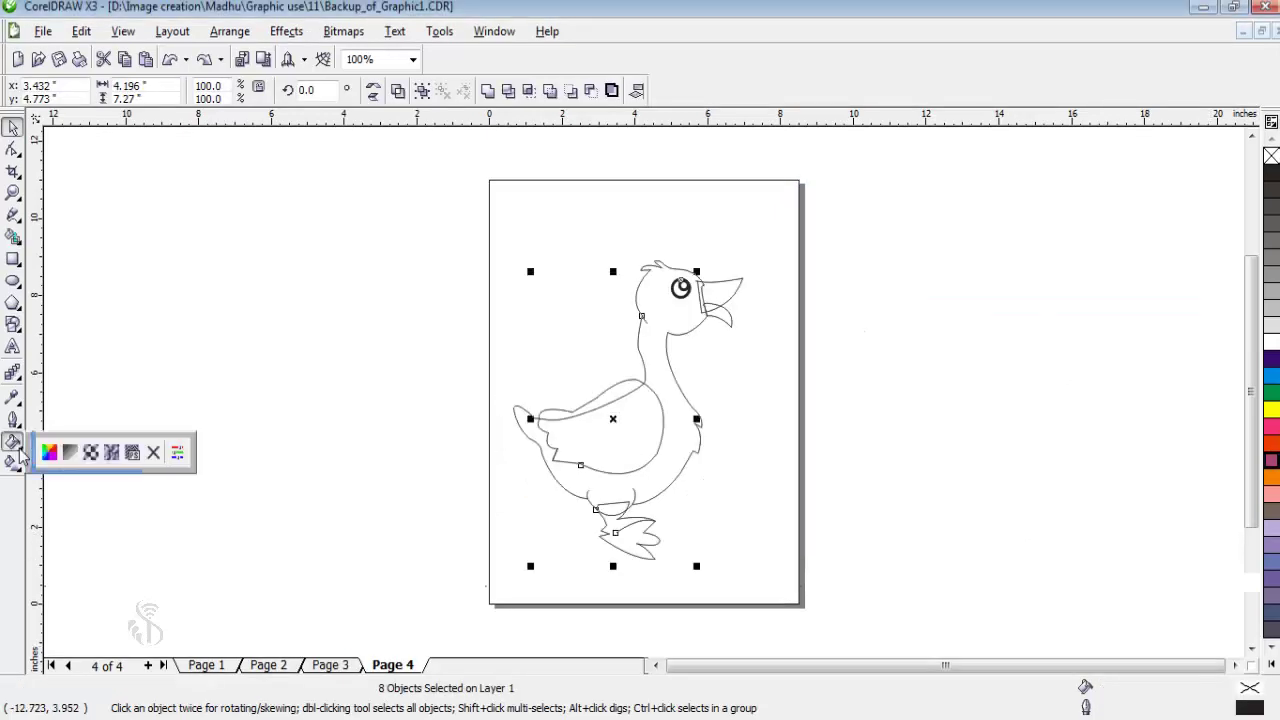
pyautogui.click(74, 453)
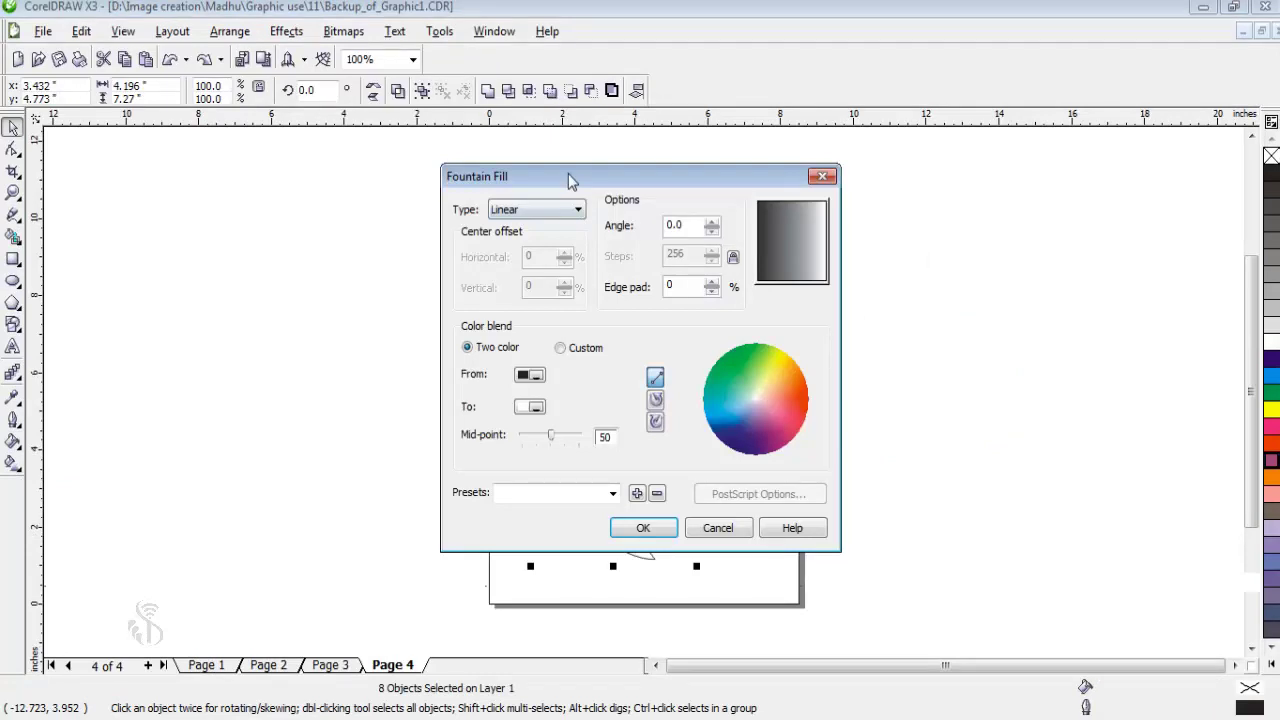
pyautogui.moveTo(569, 178); pyautogui.dragTo(899, 211)
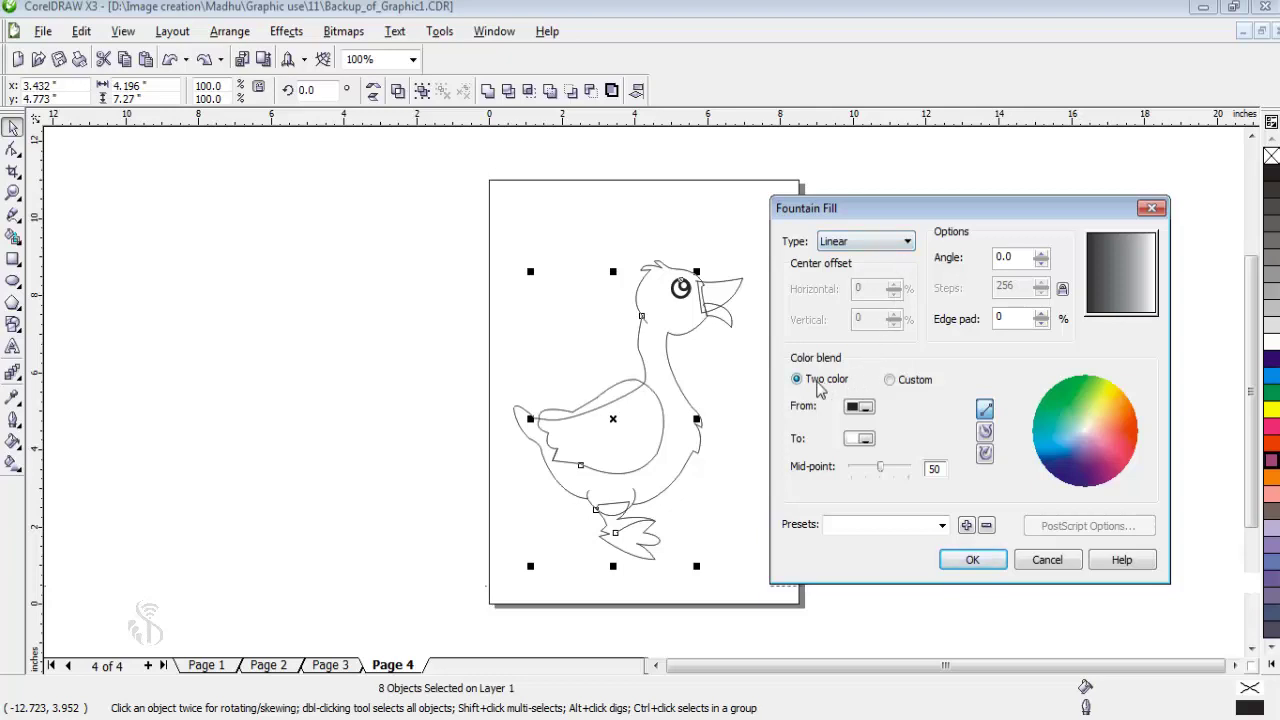
pyautogui.click(866, 407)
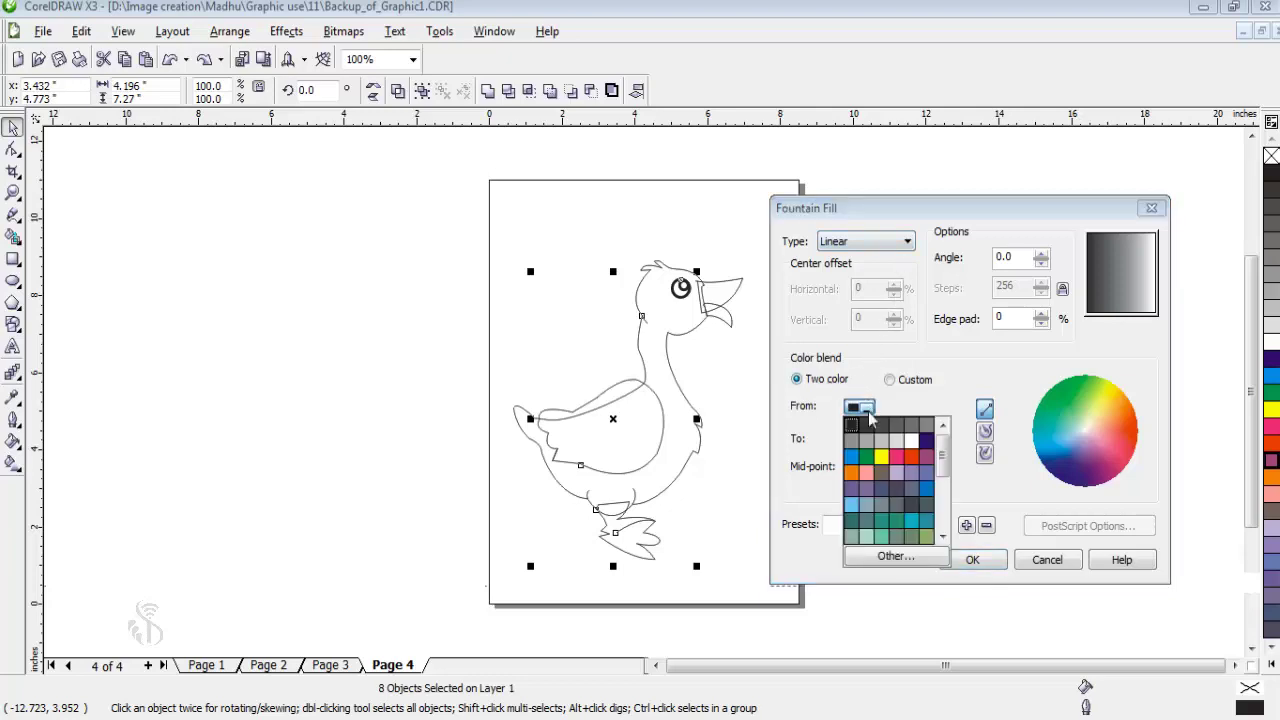
pyautogui.click(866, 474)
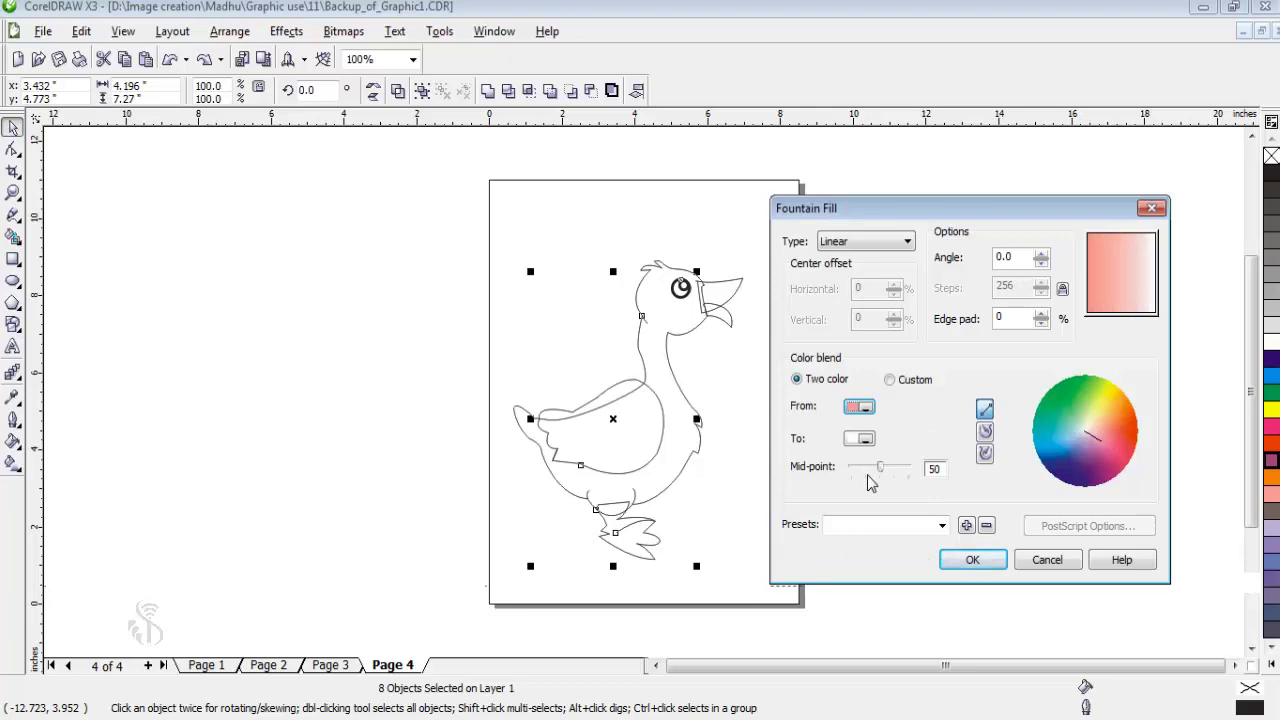
pyautogui.click(864, 440)
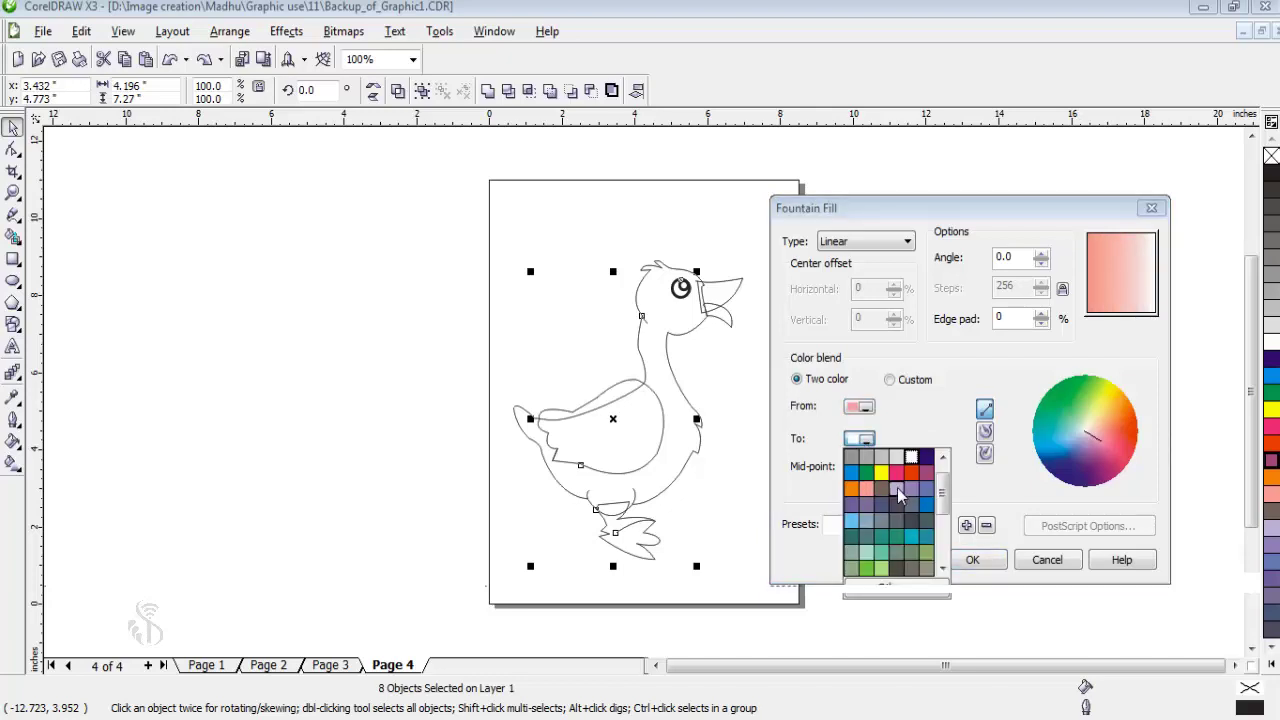
pyautogui.click(897, 488)
# - Try the Radial and Conical fountain fill types, and set the type to Square
pyautogui.click(905, 242)
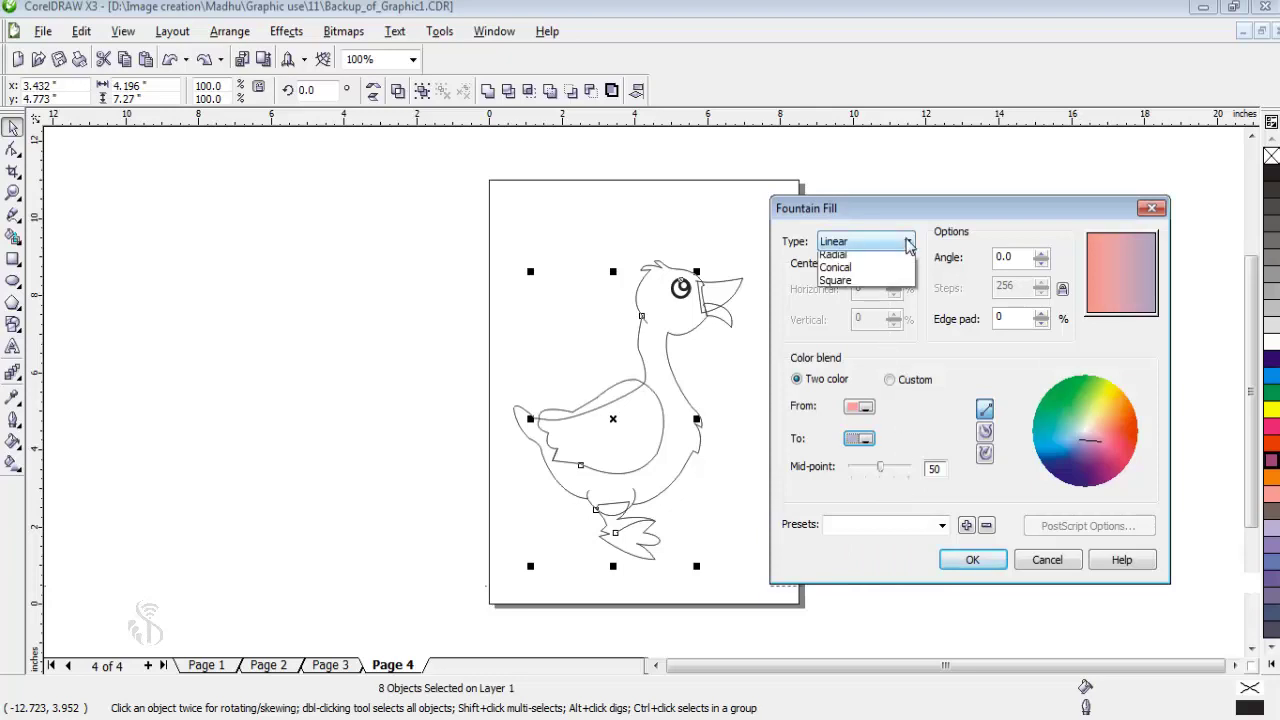
pyautogui.click(889, 270)
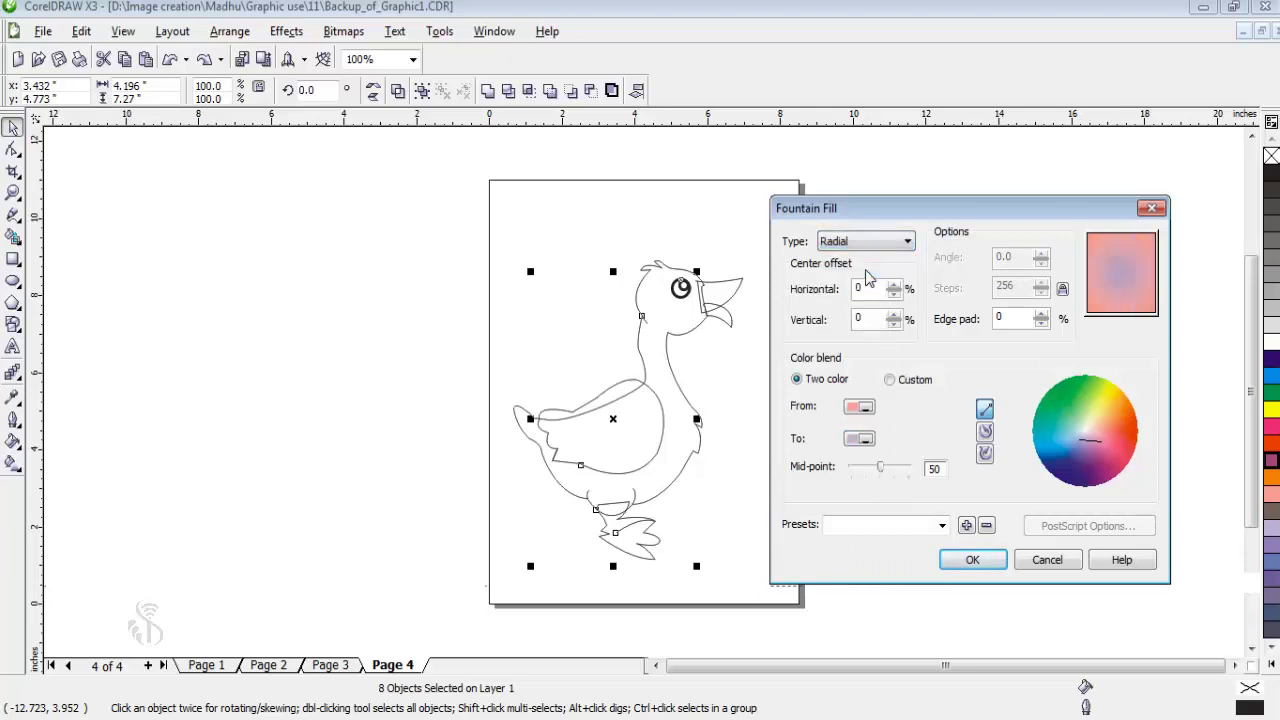
pyautogui.click(908, 242)
pyautogui.click(864, 286)
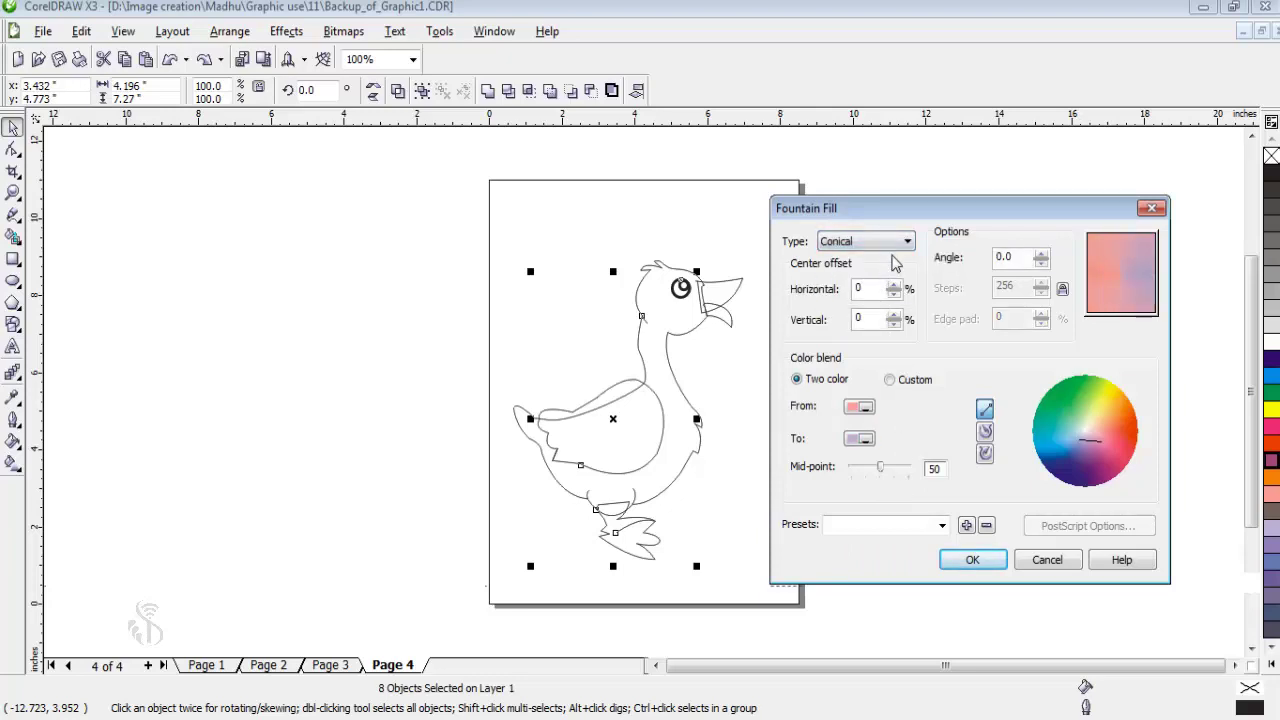
pyautogui.click(908, 242)
pyautogui.click(864, 299)
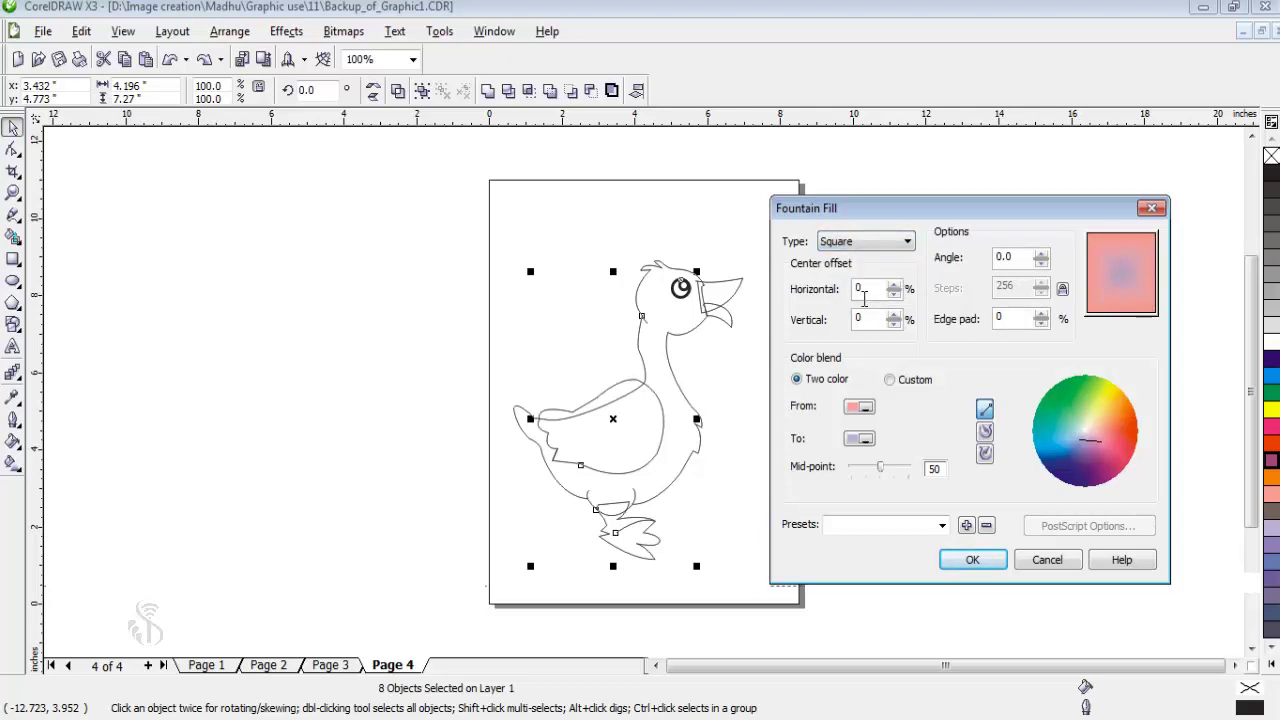
# - Set the square fountain fill's angle to 20 degrees and its edge pad to 12%
pyautogui.moveTo(1007, 256); pyautogui.dragTo(997, 256)
pyautogui.write('20')
pyautogui.moveTo(1001, 318); pyautogui.dragTo(988, 340)
pyautogui.write('12')
# - Build a custom color blend with an orange start, a marker at about 19% and a pink marker at about 47%
pyautogui.click(919, 382)
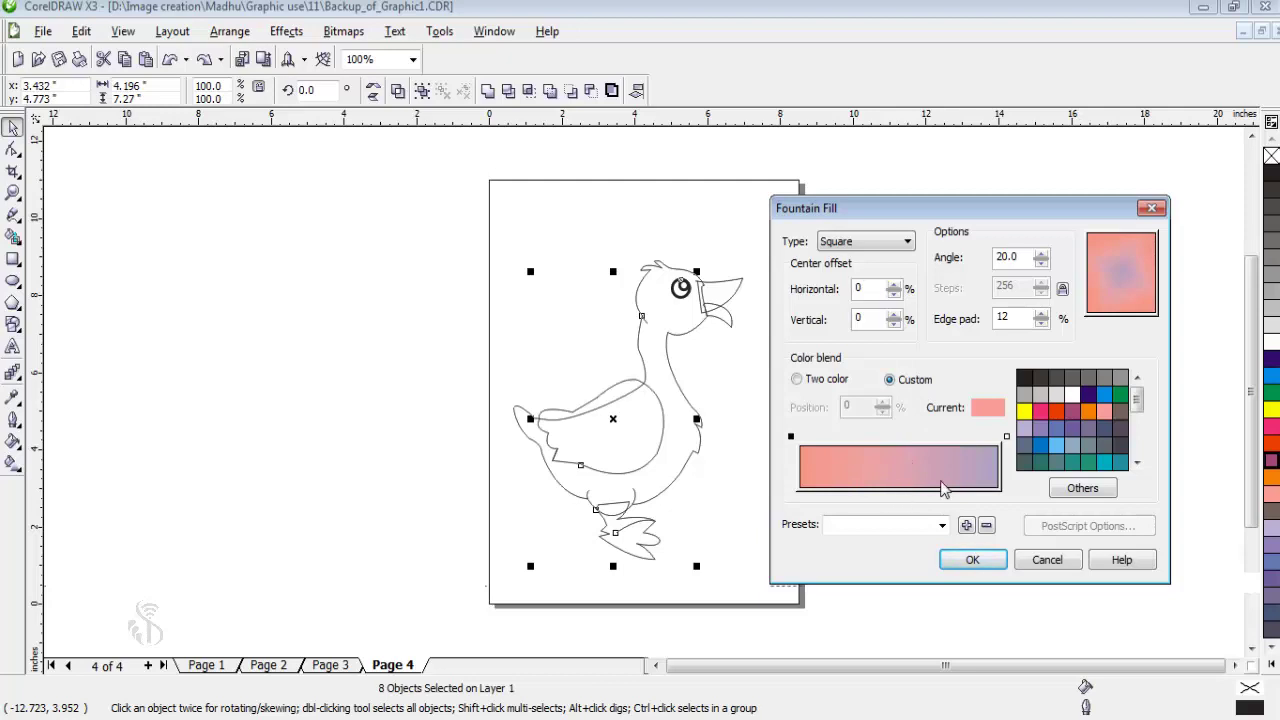
pyautogui.click(1071, 446)
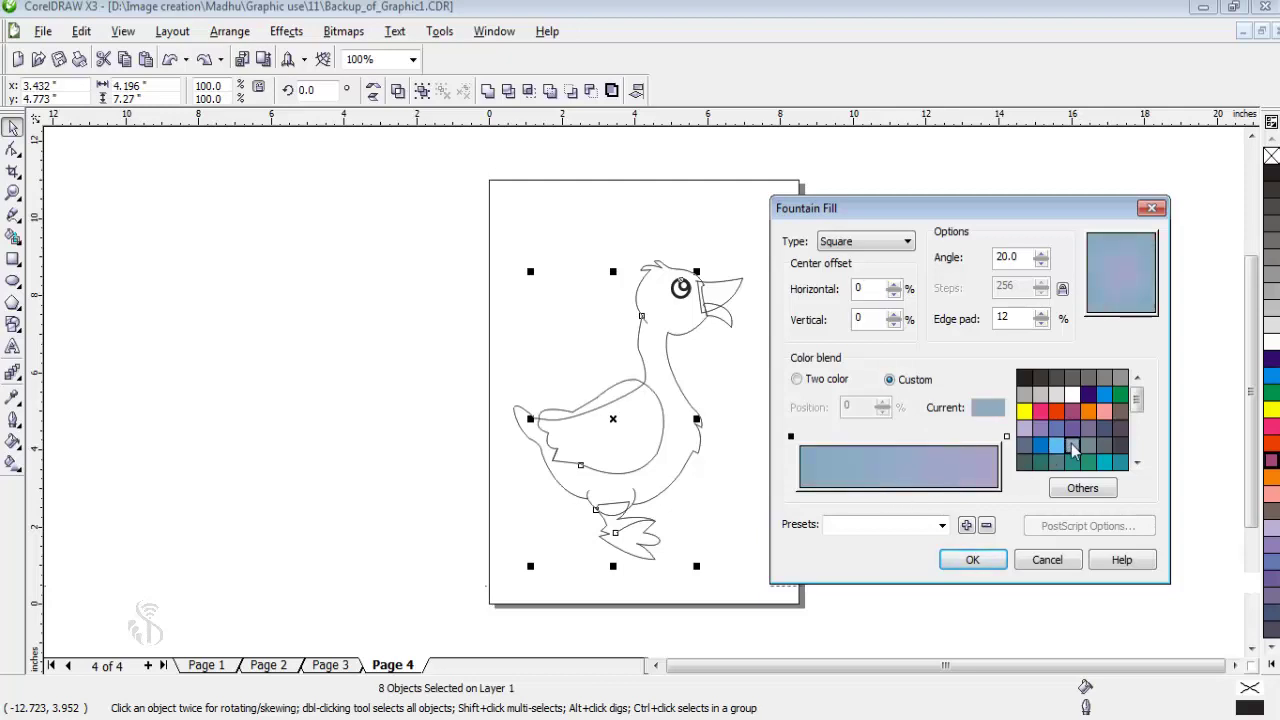
pyautogui.click(1090, 416)
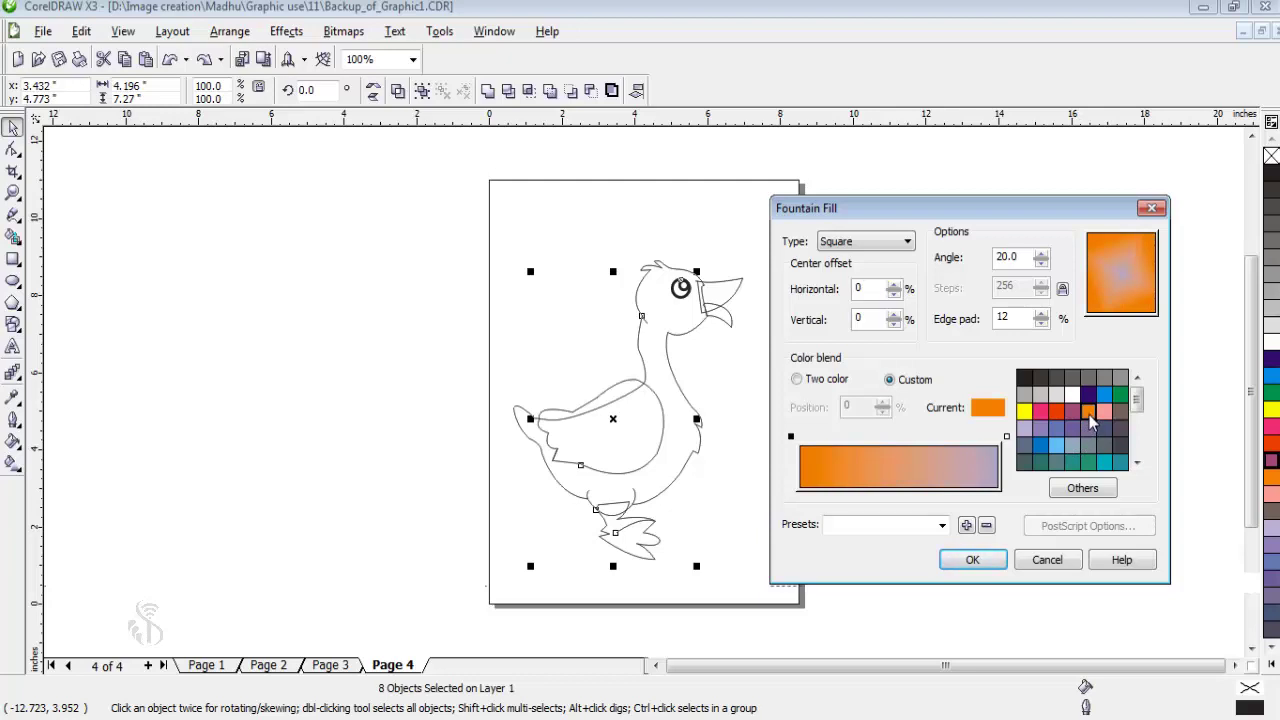
pyautogui.doubleClick(837, 436)
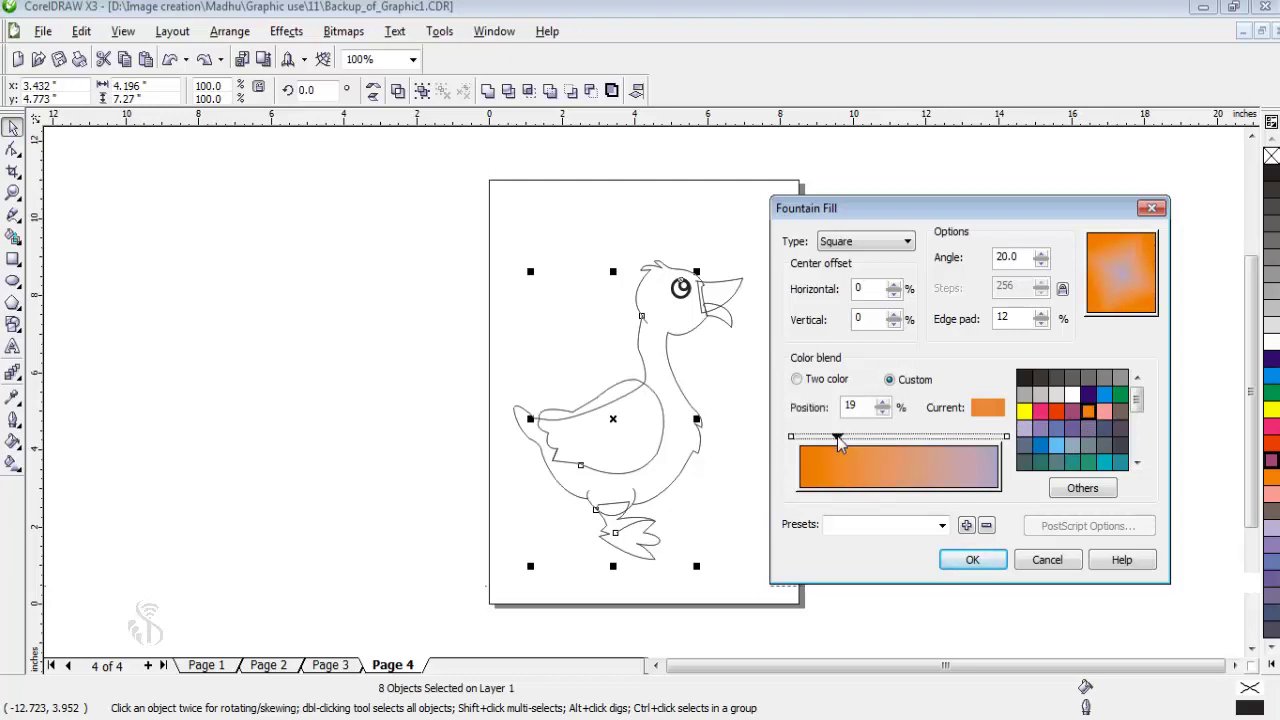
pyautogui.doubleClick(894, 437)
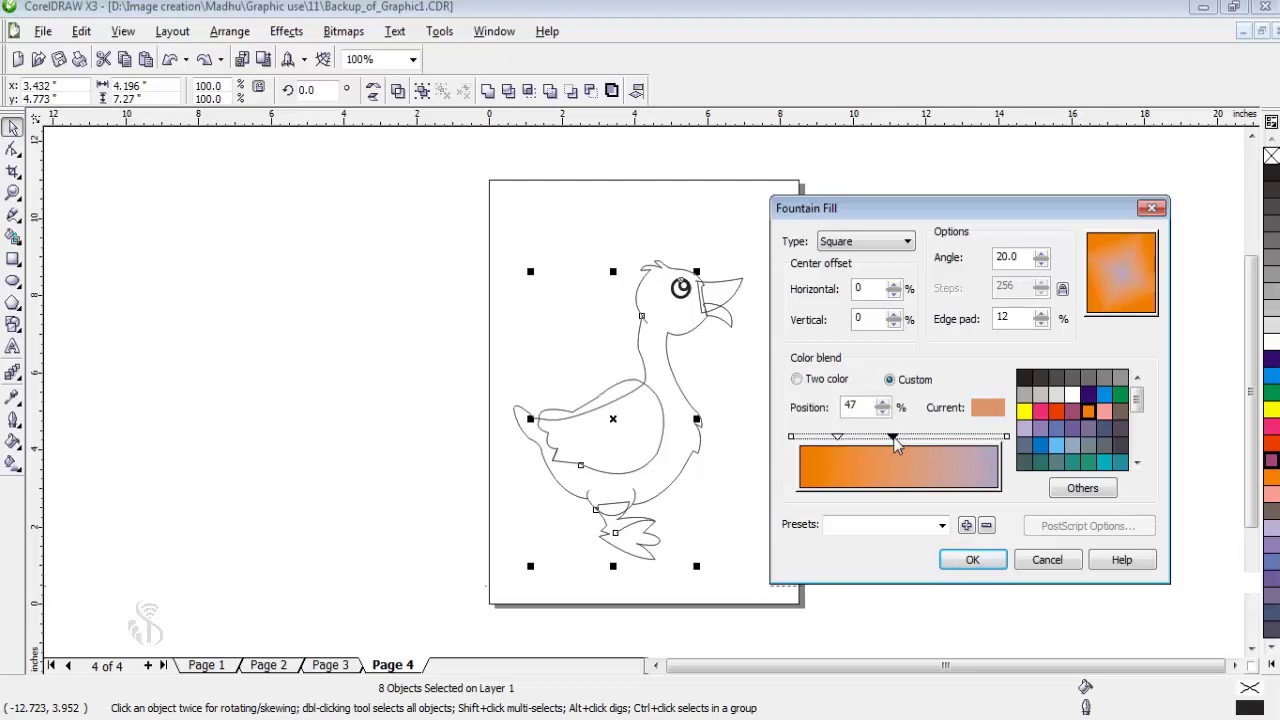
pyautogui.click(1040, 411)
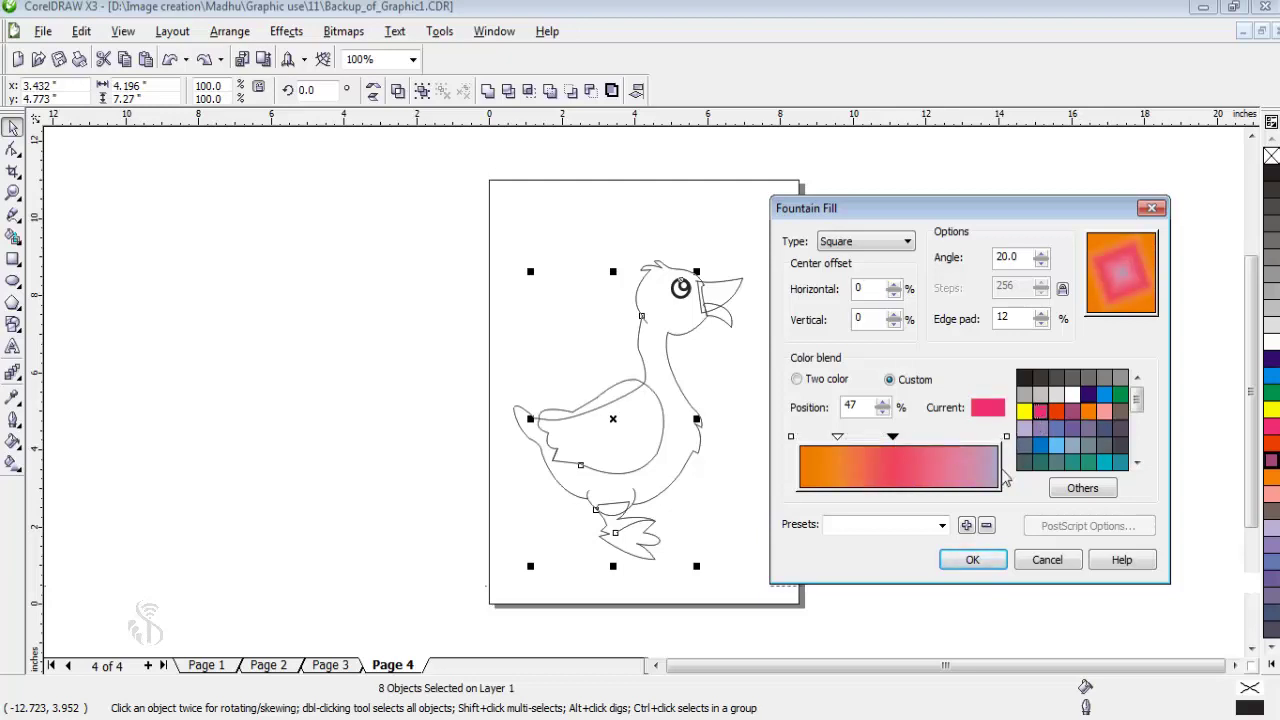
# - Try the fountain fill presets Cylinder - 03, Cylinder - 22 and Circular - Red 03, apply the last one to the duck, and undo it
pyautogui.click(941, 527)
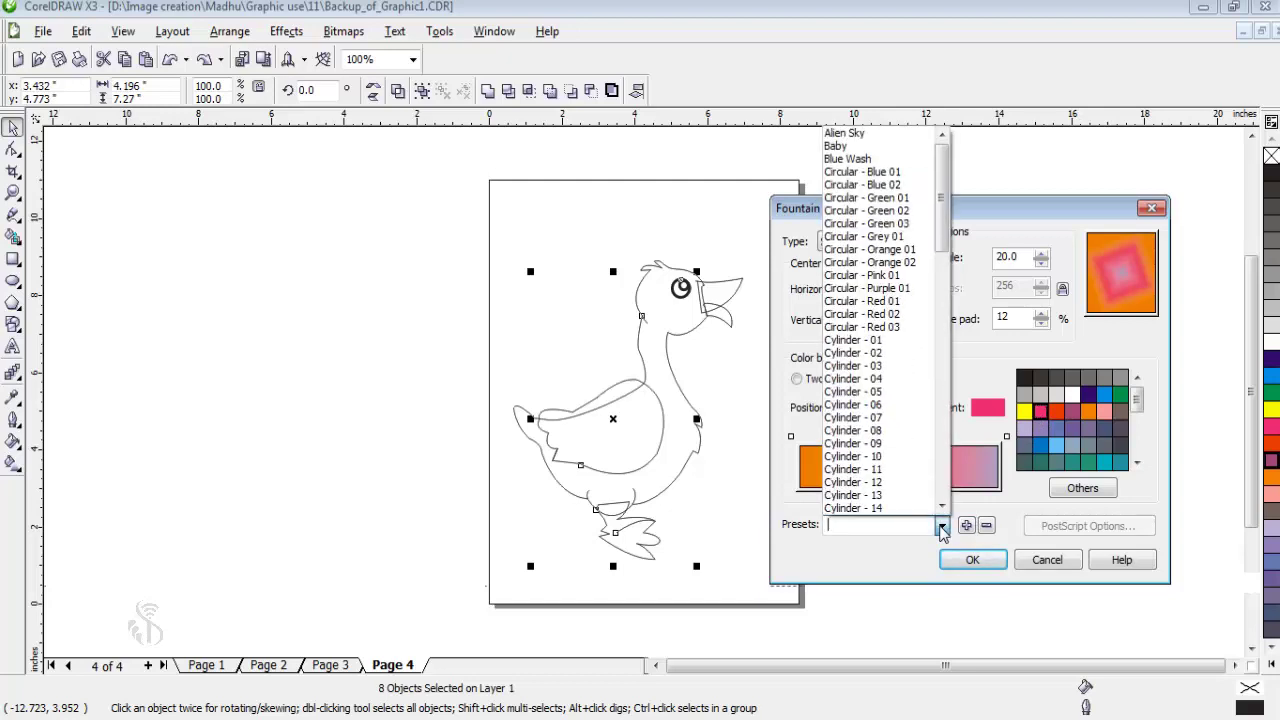
pyautogui.click(881, 366)
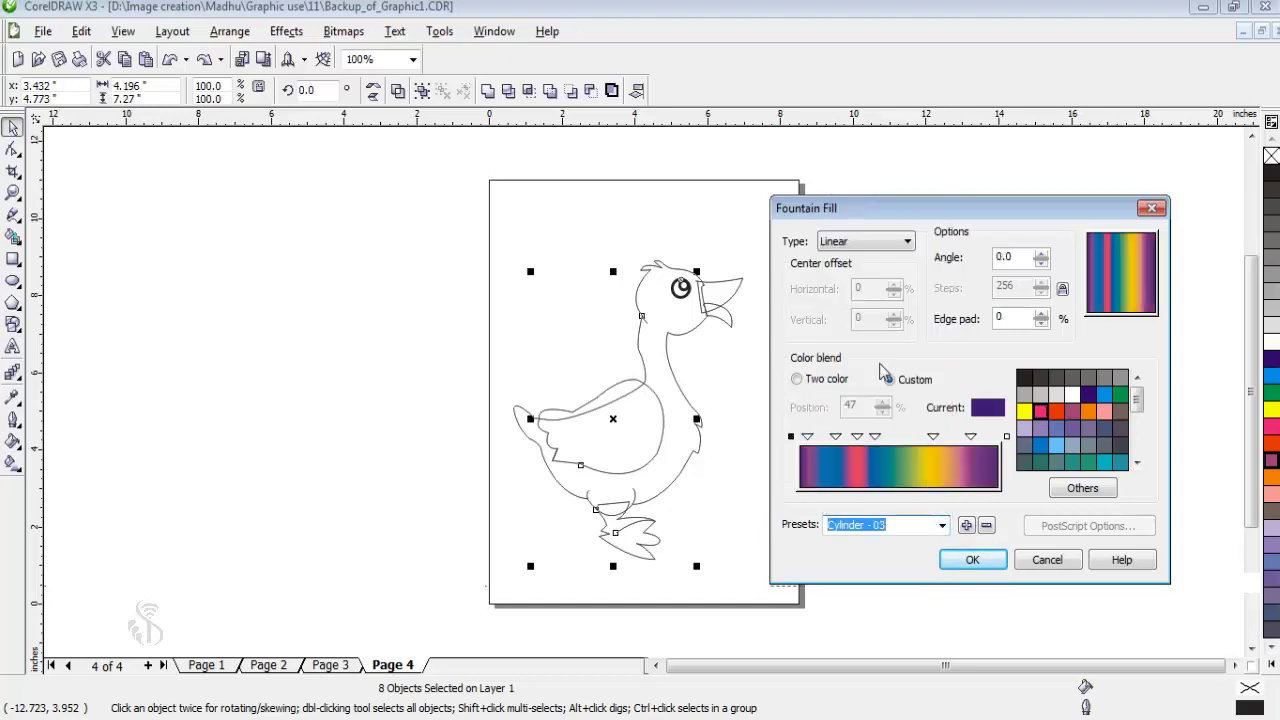
pyautogui.click(941, 526)
pyautogui.click(884, 379)
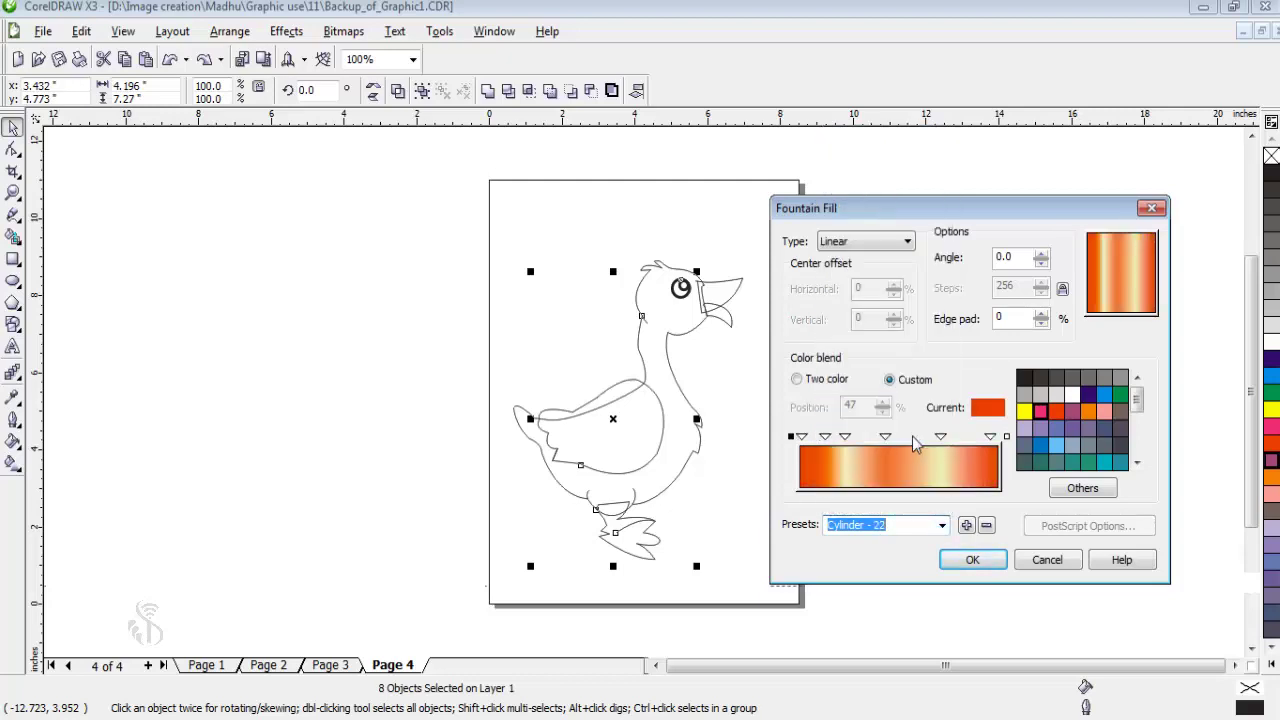
pyautogui.click(941, 526)
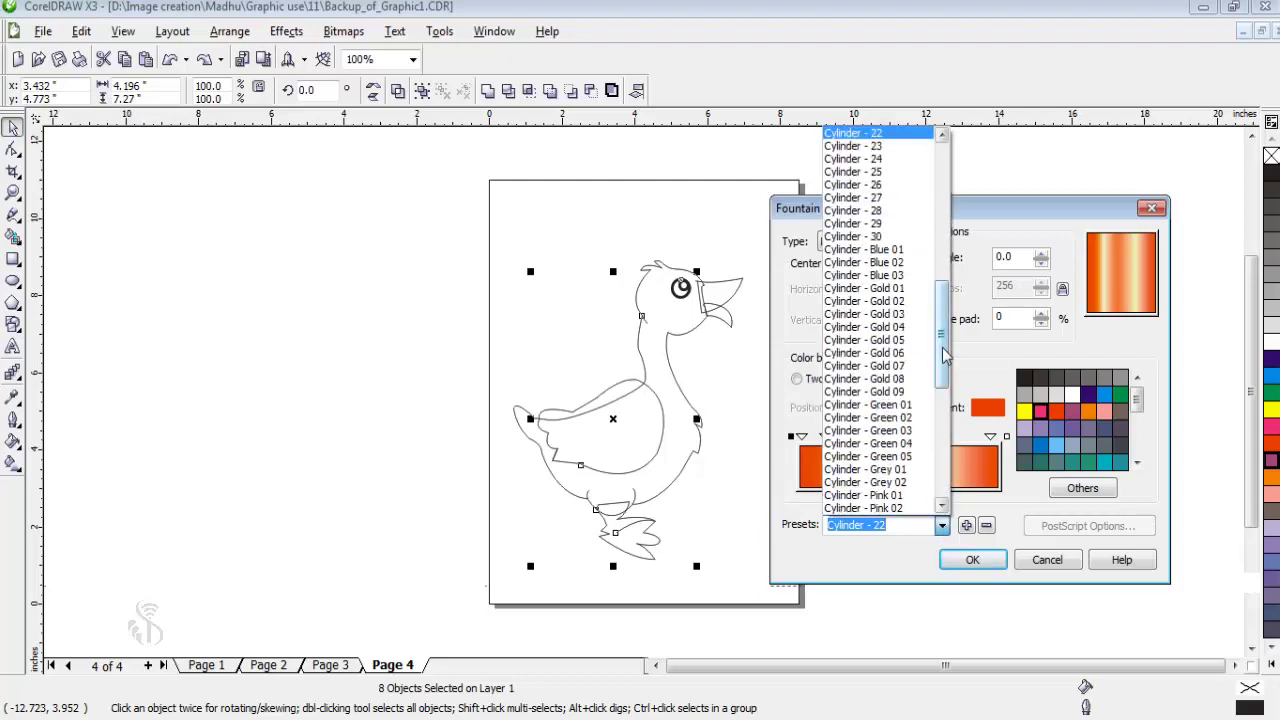
pyautogui.moveTo(948, 357); pyautogui.dragTo(950, 247)
pyautogui.click(903, 243)
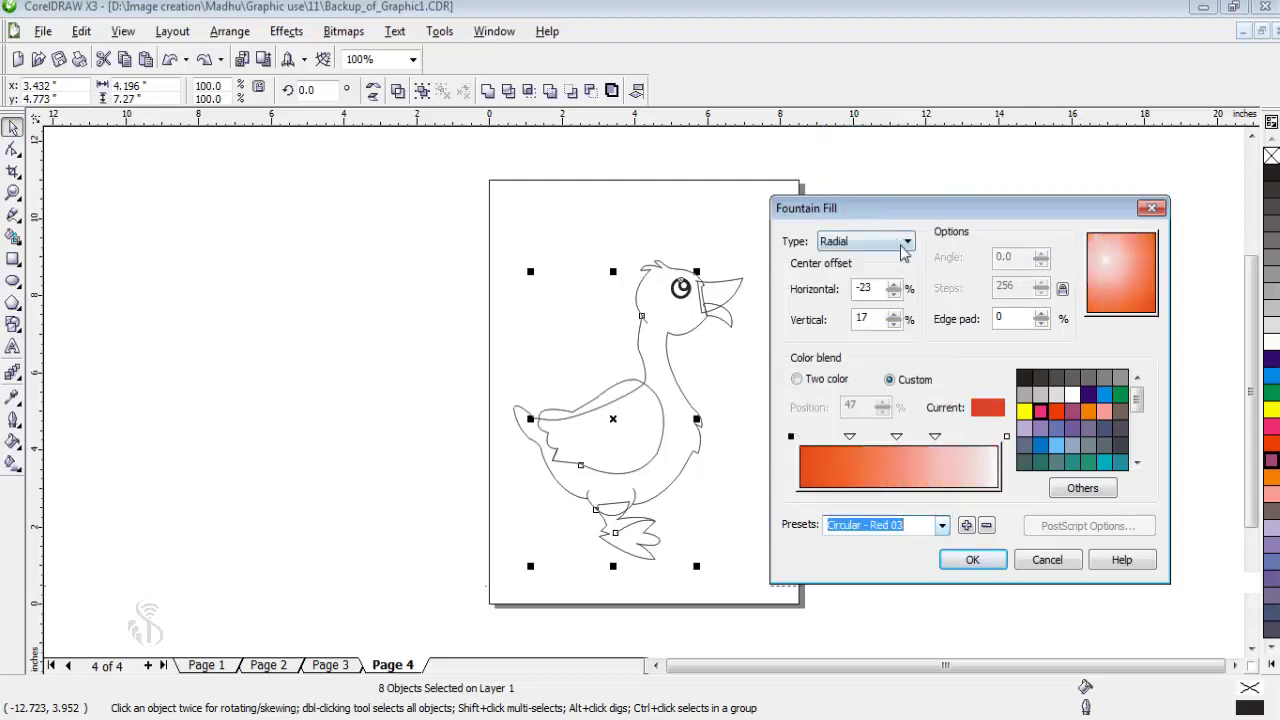
pyautogui.click(973, 560)
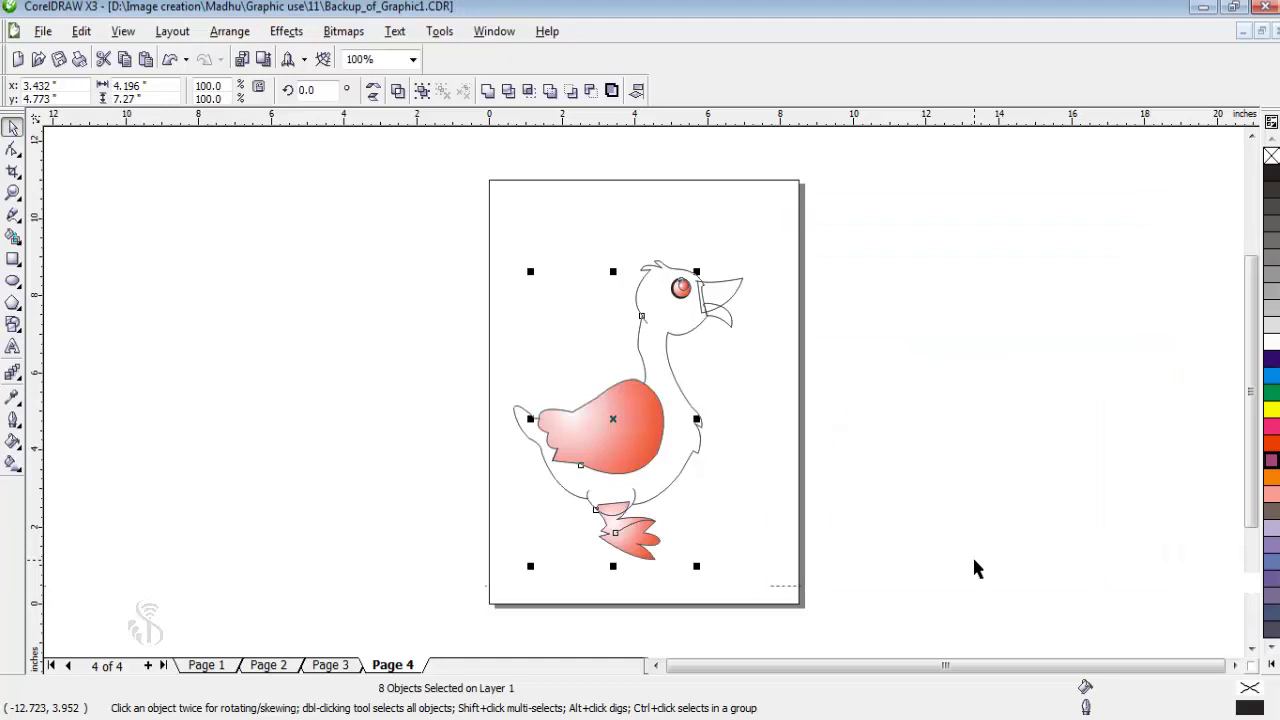
pyautogui.hotkey('ctrl', 'z')
# - Apply a bitmap pattern fill with the mottled grey cloud-like pattern to the whole duck, and undo it
pyautogui.click(13, 440)
pyautogui.click(95, 450)
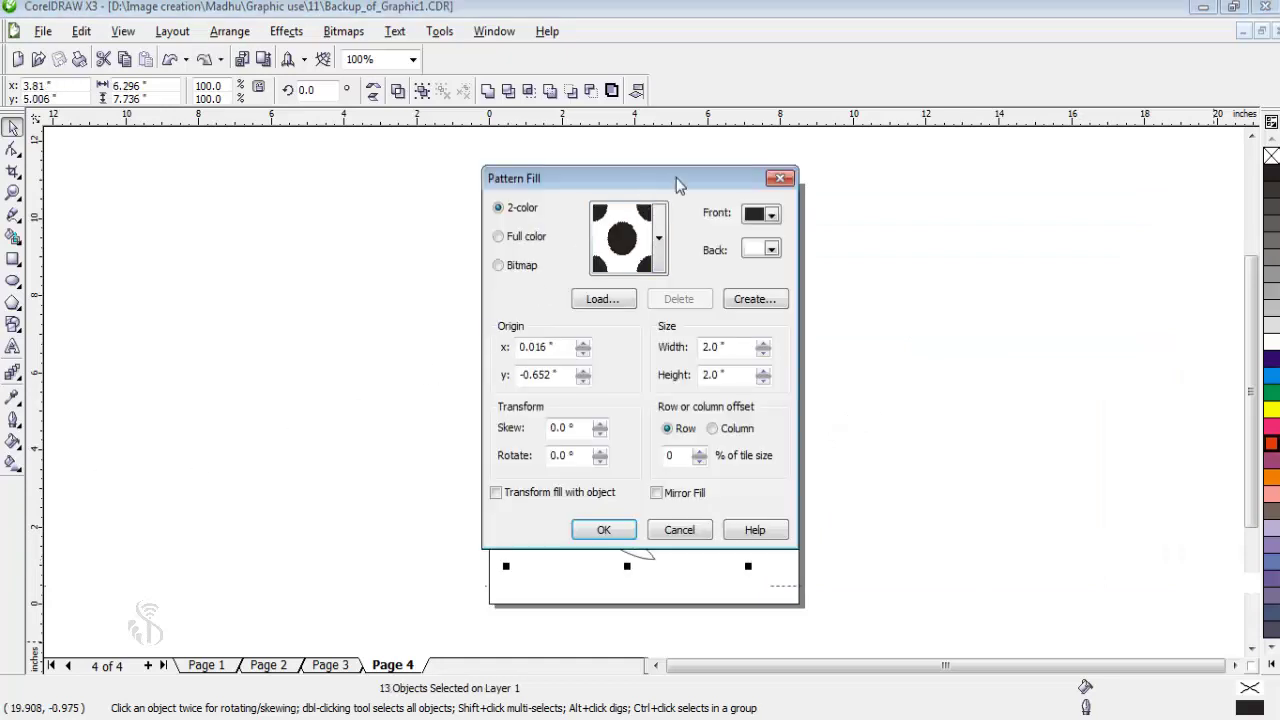
pyautogui.moveTo(676, 185); pyautogui.dragTo(977, 212)
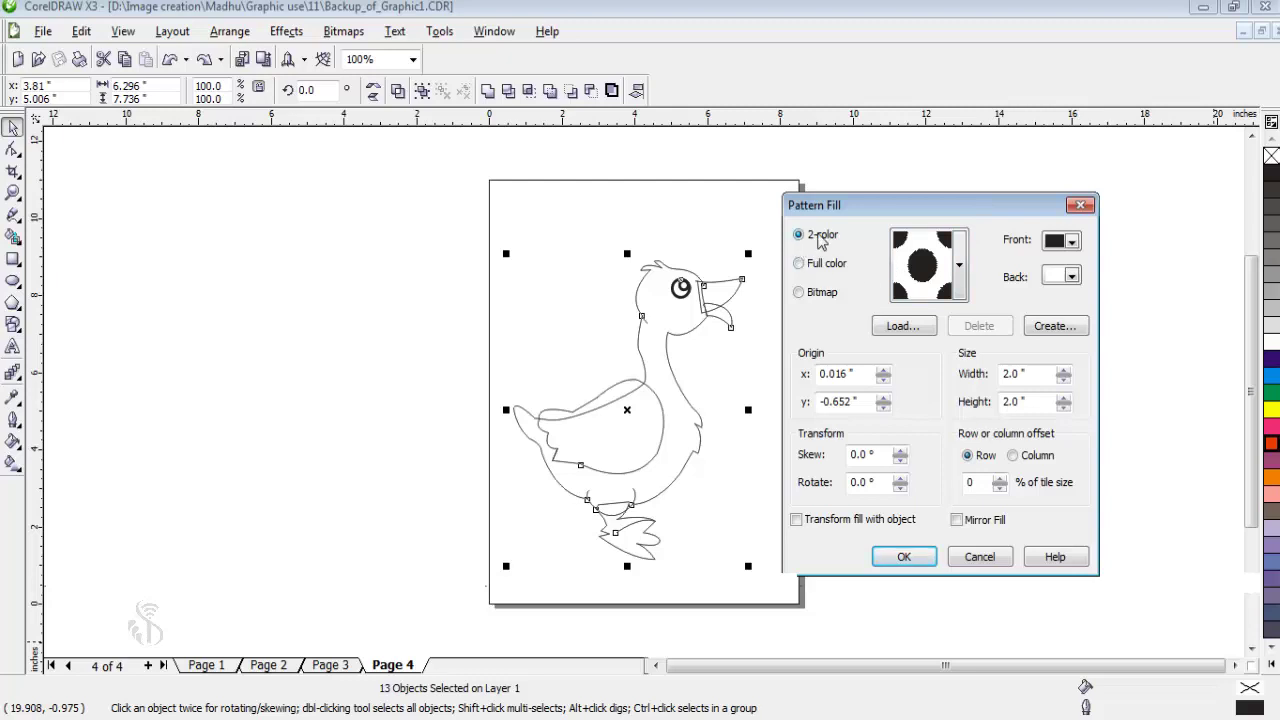
pyautogui.click(828, 266)
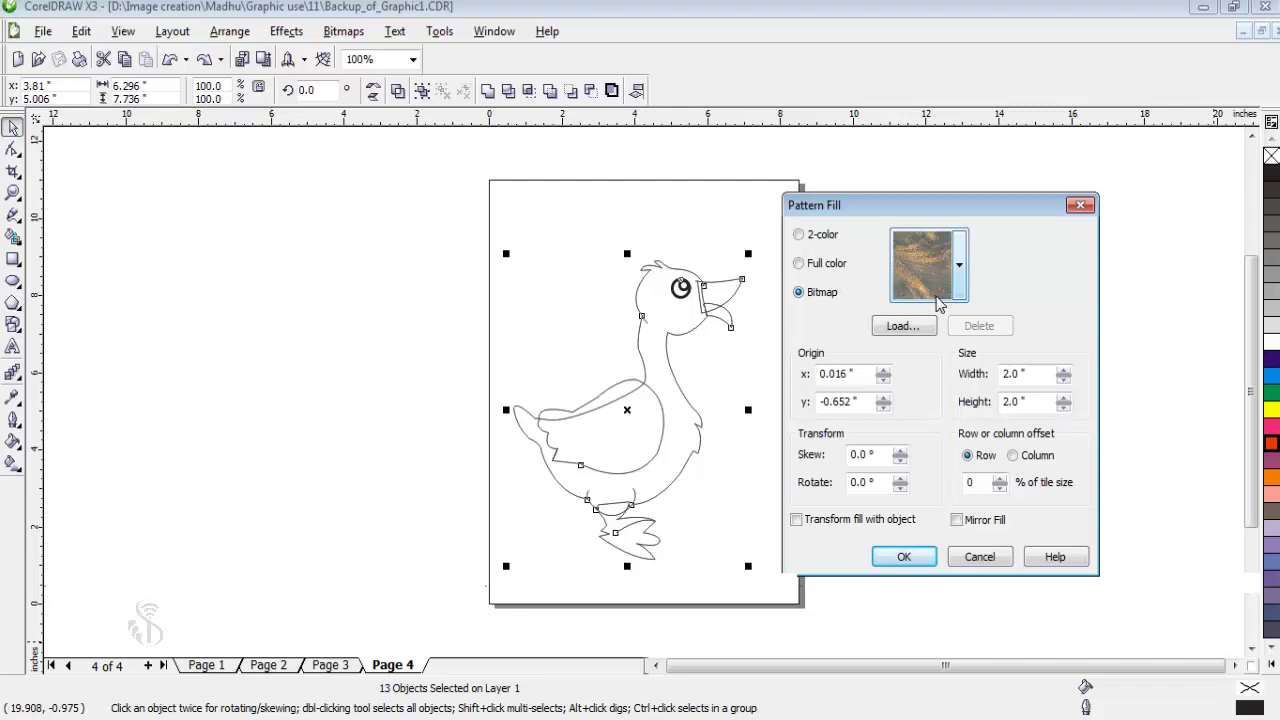
pyautogui.click(960, 266)
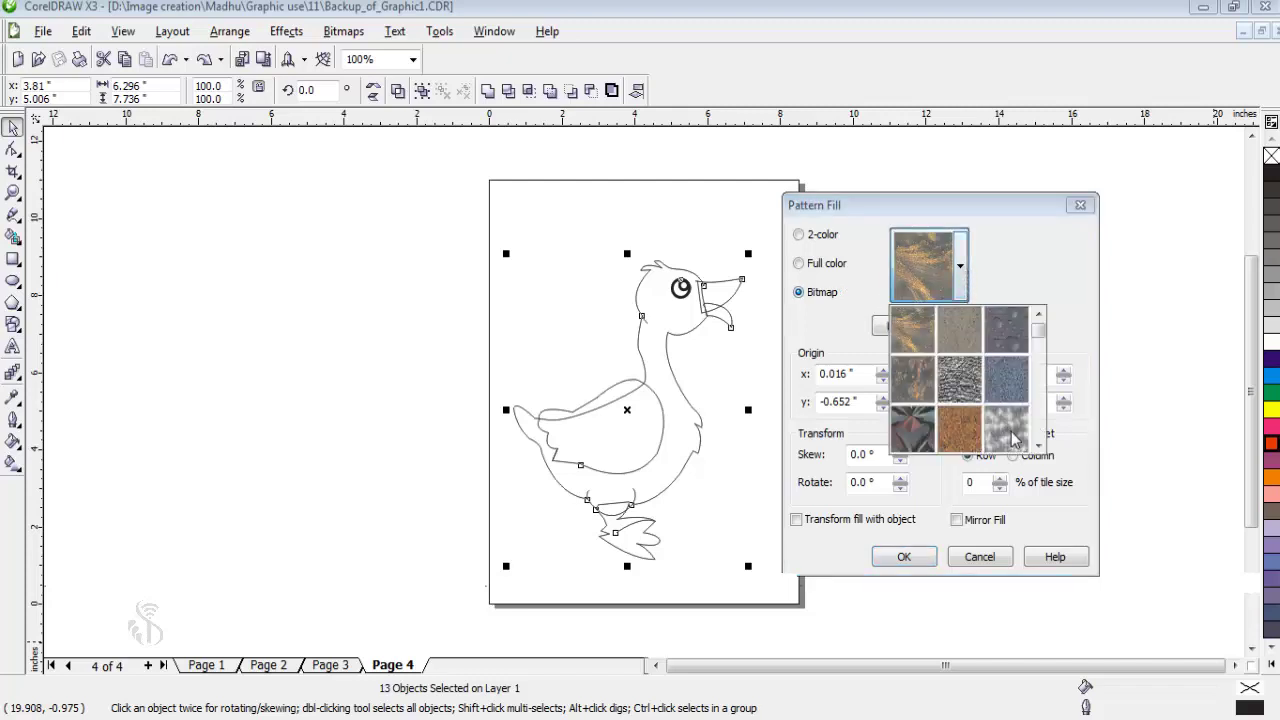
pyautogui.click(1012, 438)
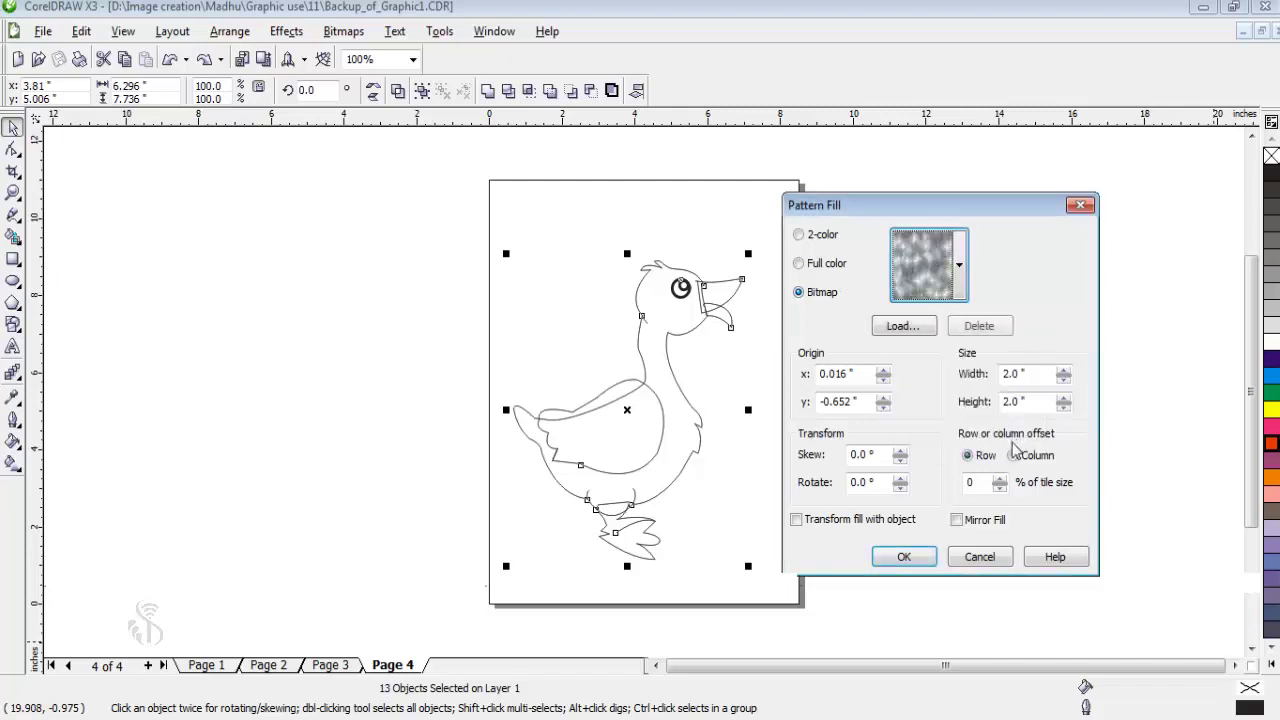
pyautogui.click(905, 557)
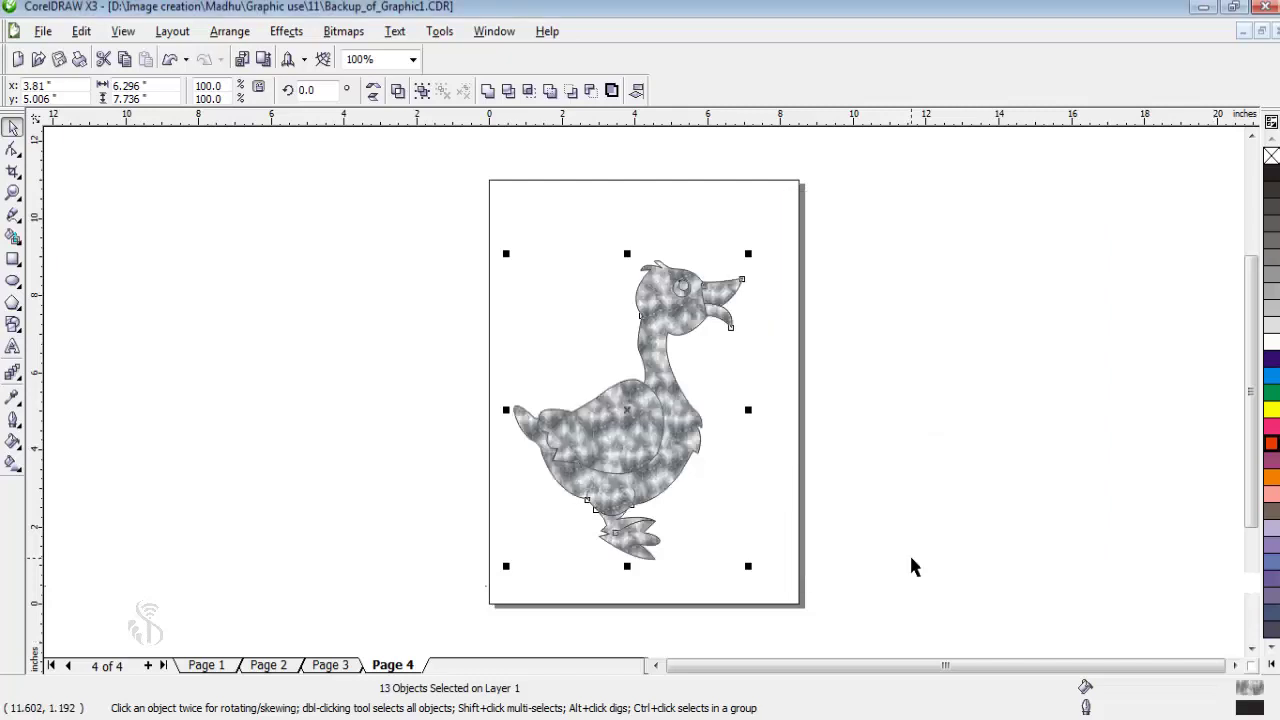
pyautogui.hotkey('ctrl', 'z')
# - Start a texture fill for the duck's body, switch to the Samples 8 library, try Loam, and choose the Moss texture
pyautogui.click(13, 441)
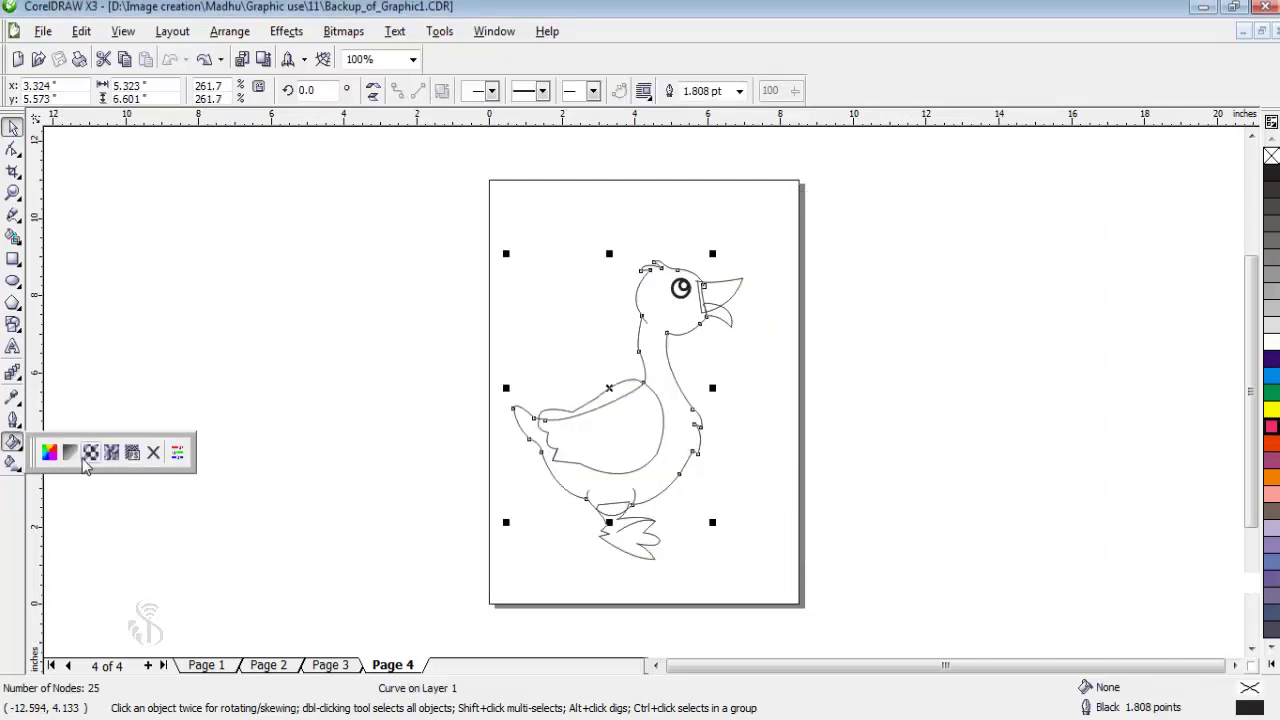
pyautogui.click(111, 453)
pyautogui.moveTo(597, 158); pyautogui.dragTo(962, 193)
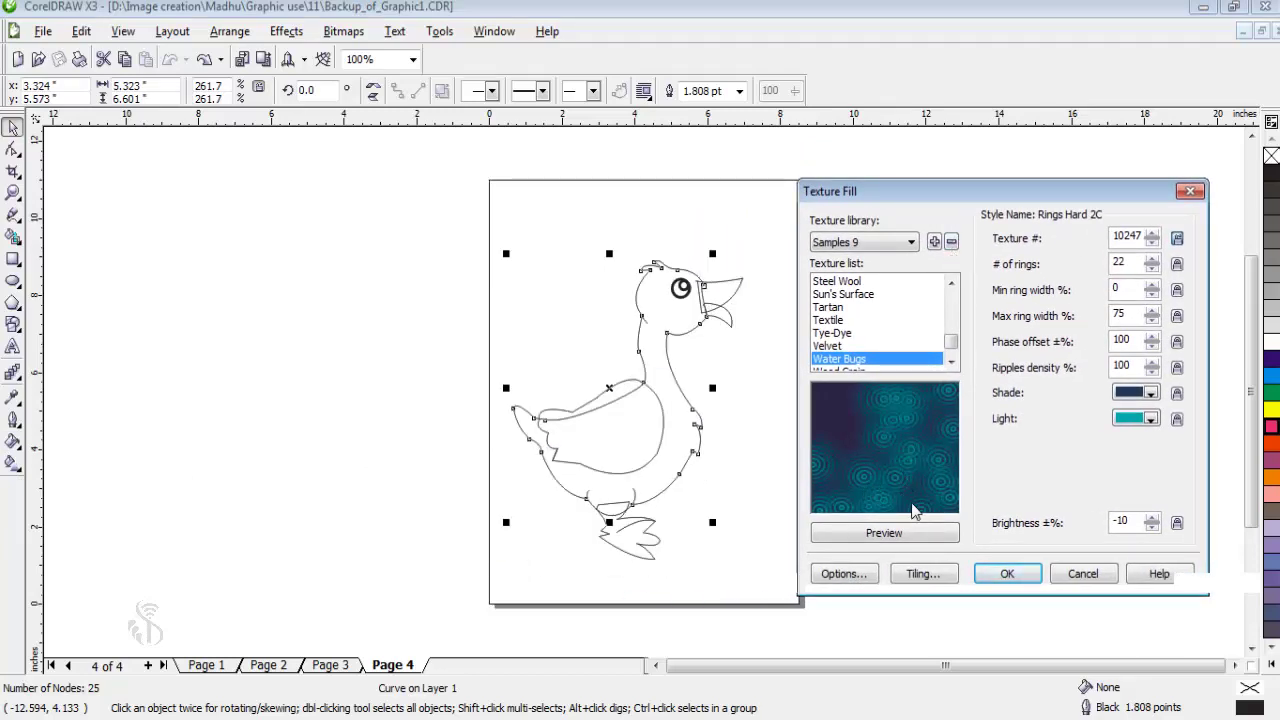
pyautogui.click(911, 242)
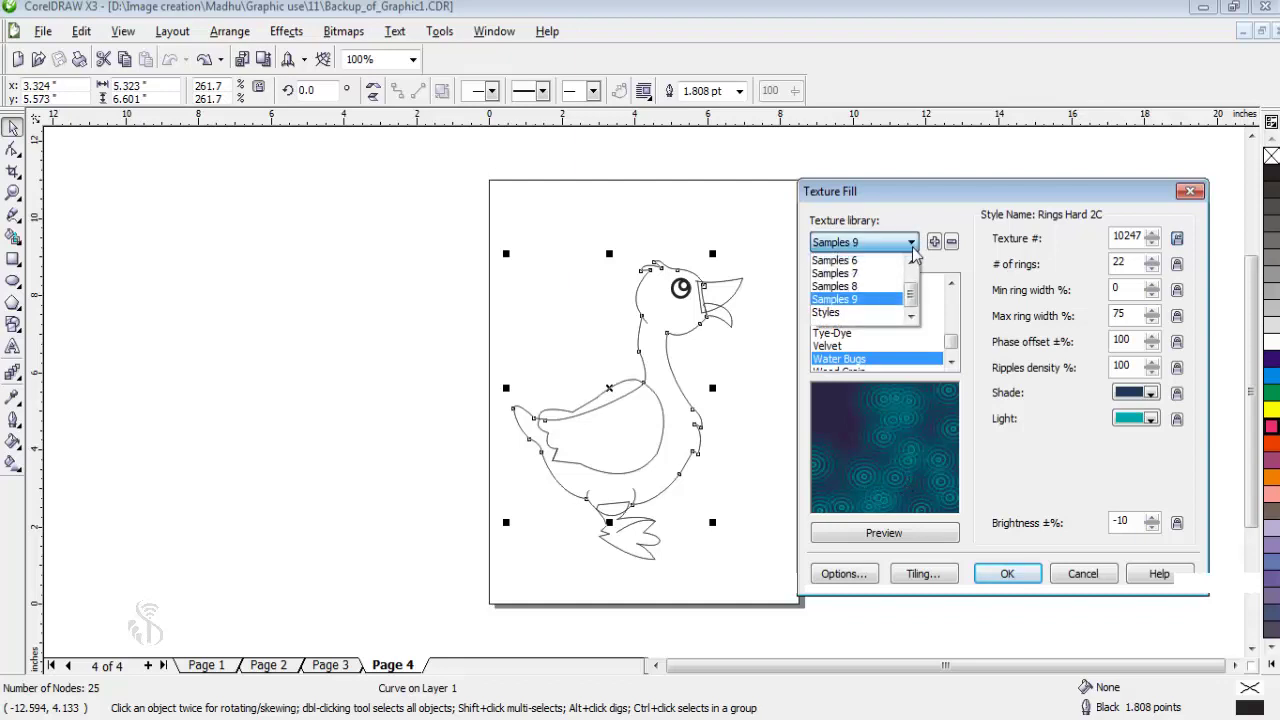
pyautogui.click(855, 287)
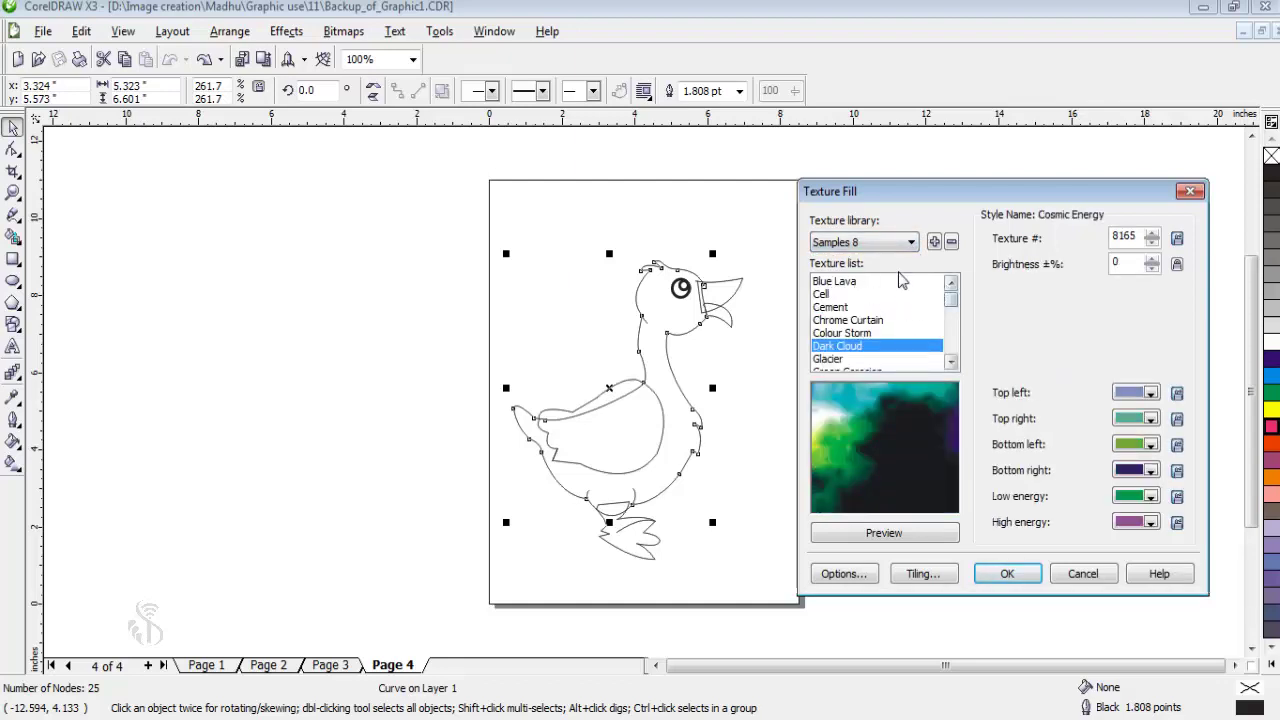
pyautogui.click(951, 326)
pyautogui.click(838, 307)
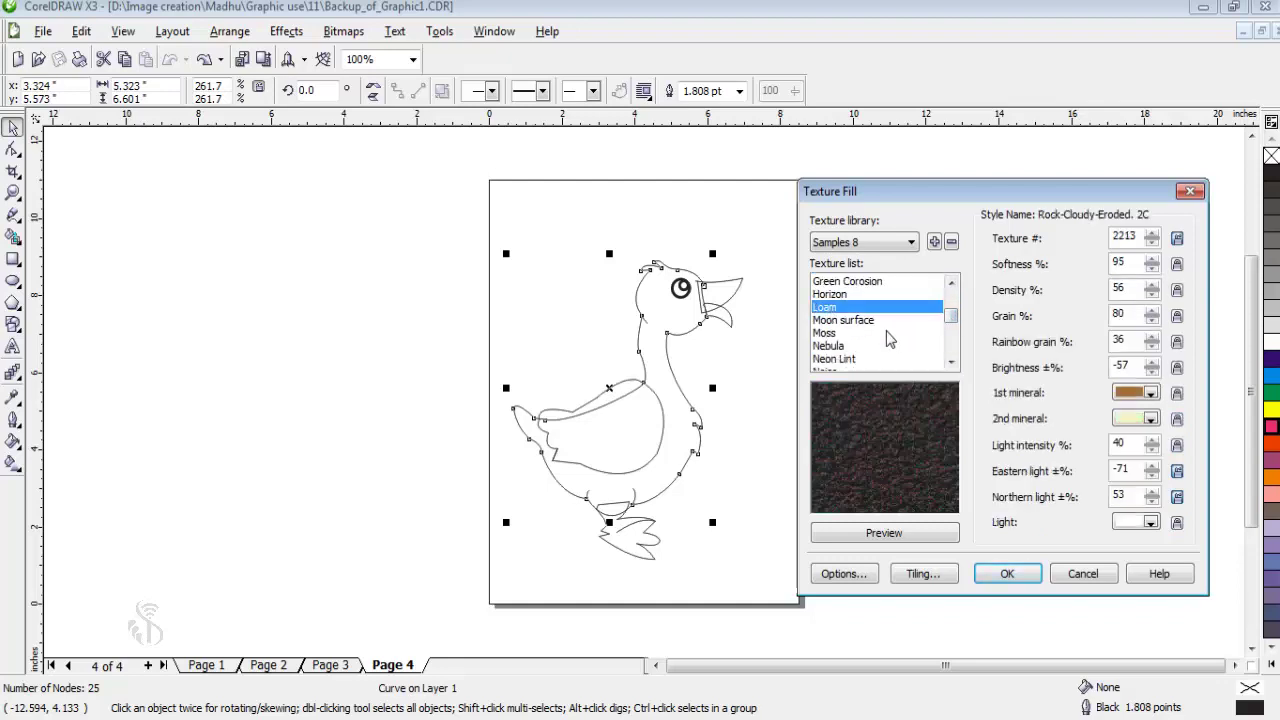
pyautogui.click(853, 333)
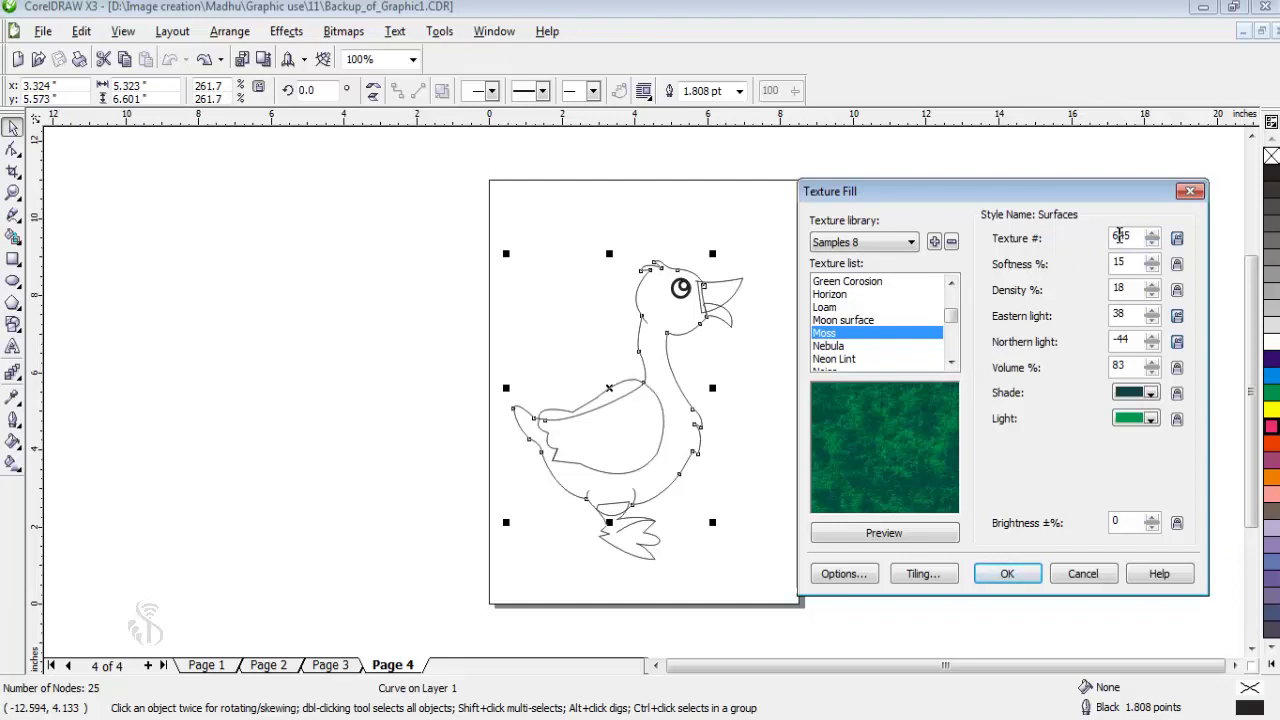
# - Set the Moss texture number to 690 and softness to 61%, generate several preview variations, and apply the fill to the duck's body
pyautogui.moveTo(1120, 234); pyautogui.dragTo(1132, 244)
pyautogui.write('90')
pyautogui.moveTo(1132, 265); pyautogui.dragTo(1110, 266)
pyautogui.write('6')
pyautogui.click(893, 538)
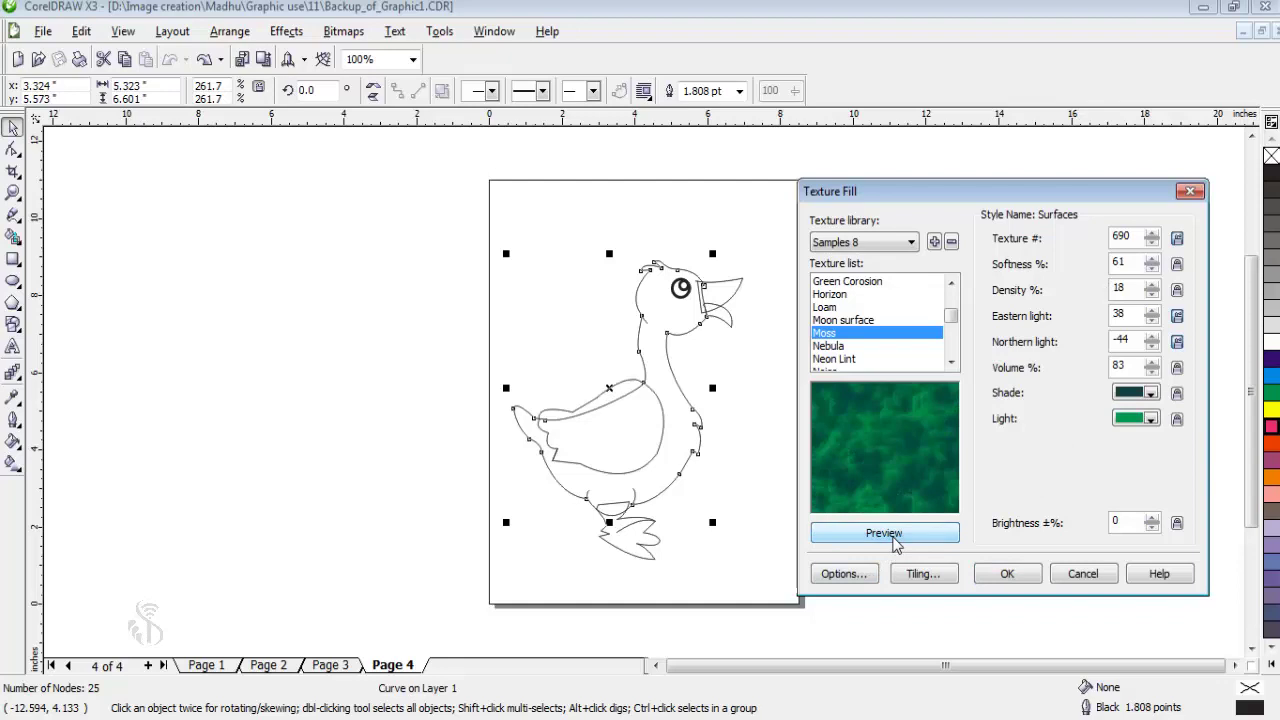
pyautogui.click(895, 538)
pyautogui.click(895, 538)
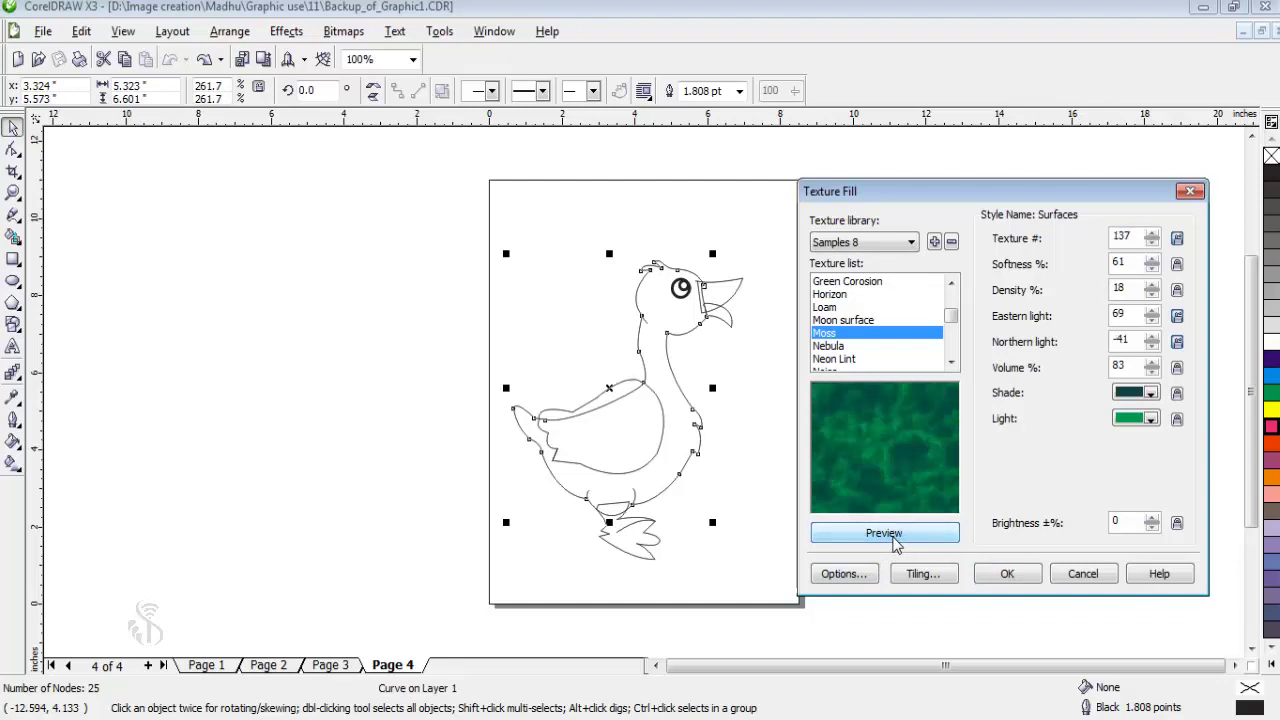
pyautogui.click(895, 538)
pyautogui.click(1003, 574)
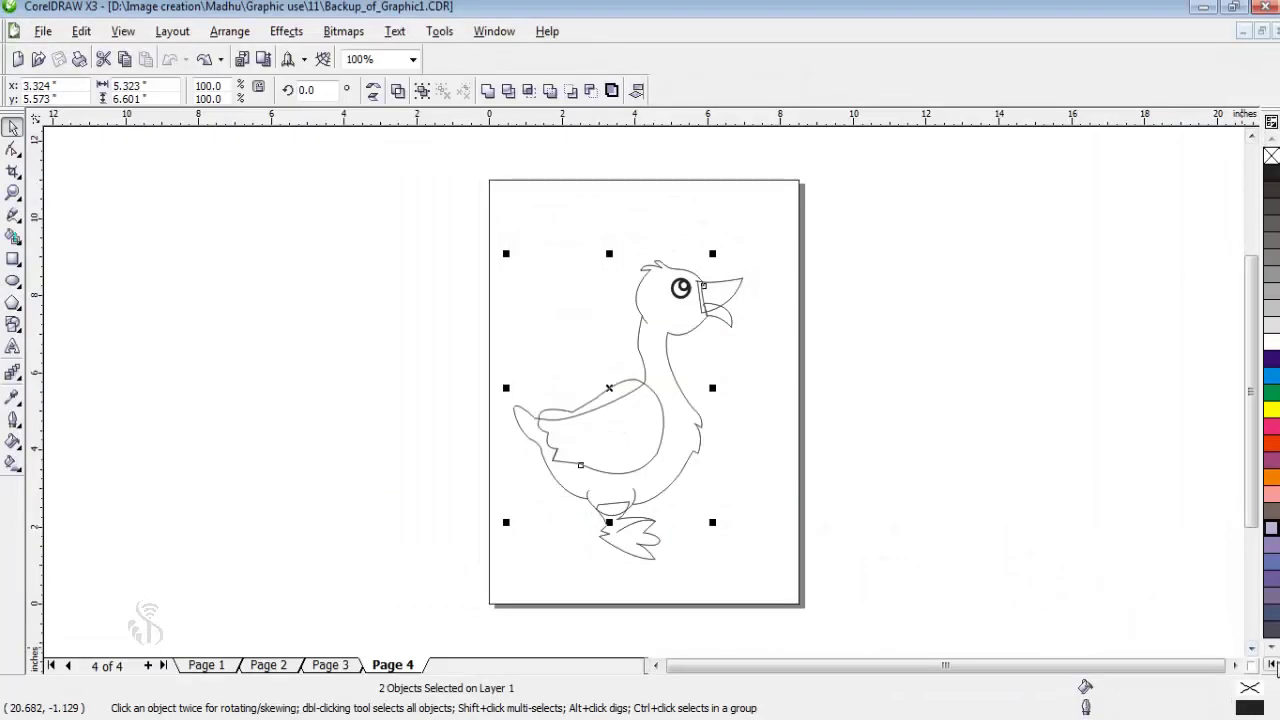
# - Try a light green uniform fill on the duck's body and wing, replace it with sea green, and color their outlines orange-red
pyautogui.click(1273, 666)
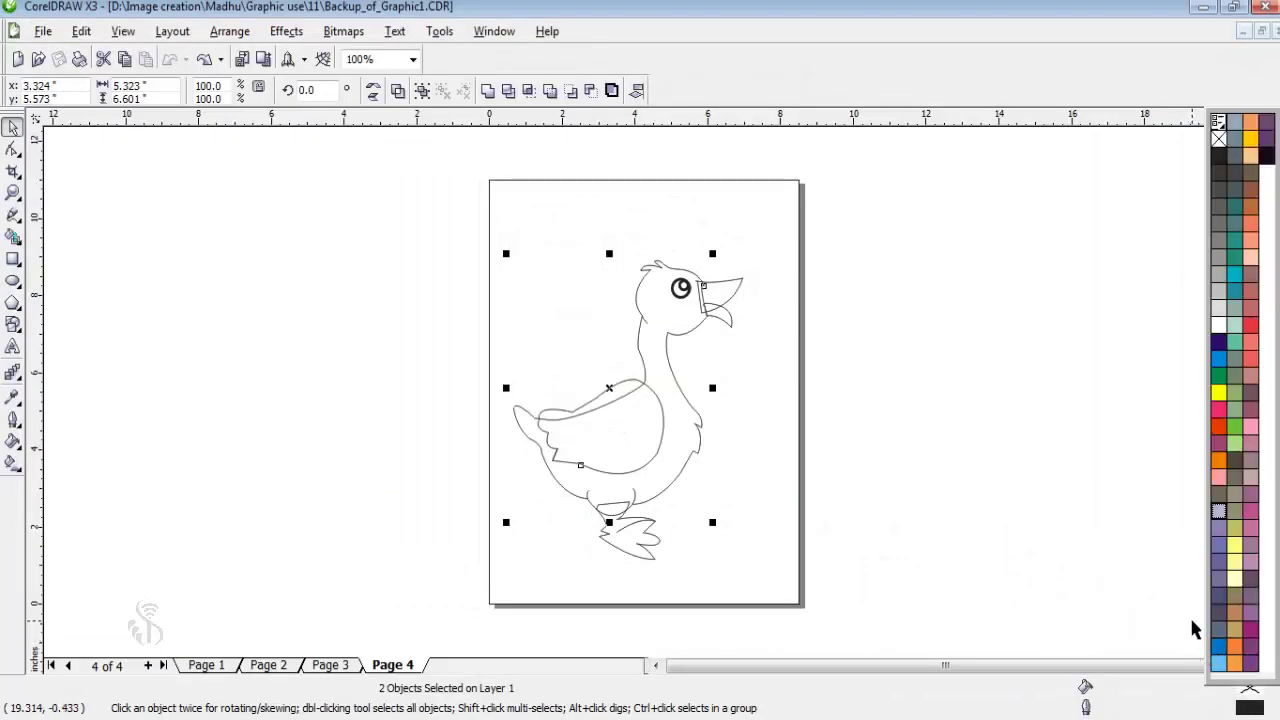
pyautogui.click(1236, 445)
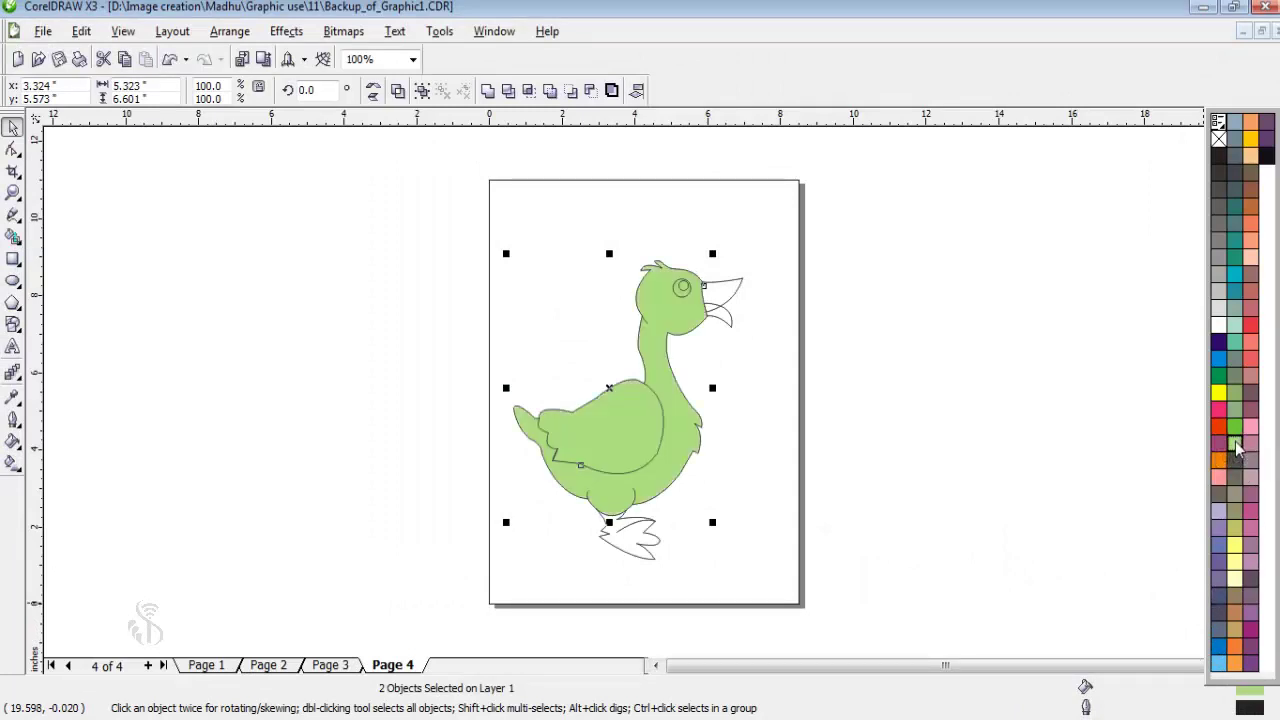
pyautogui.click(1237, 345)
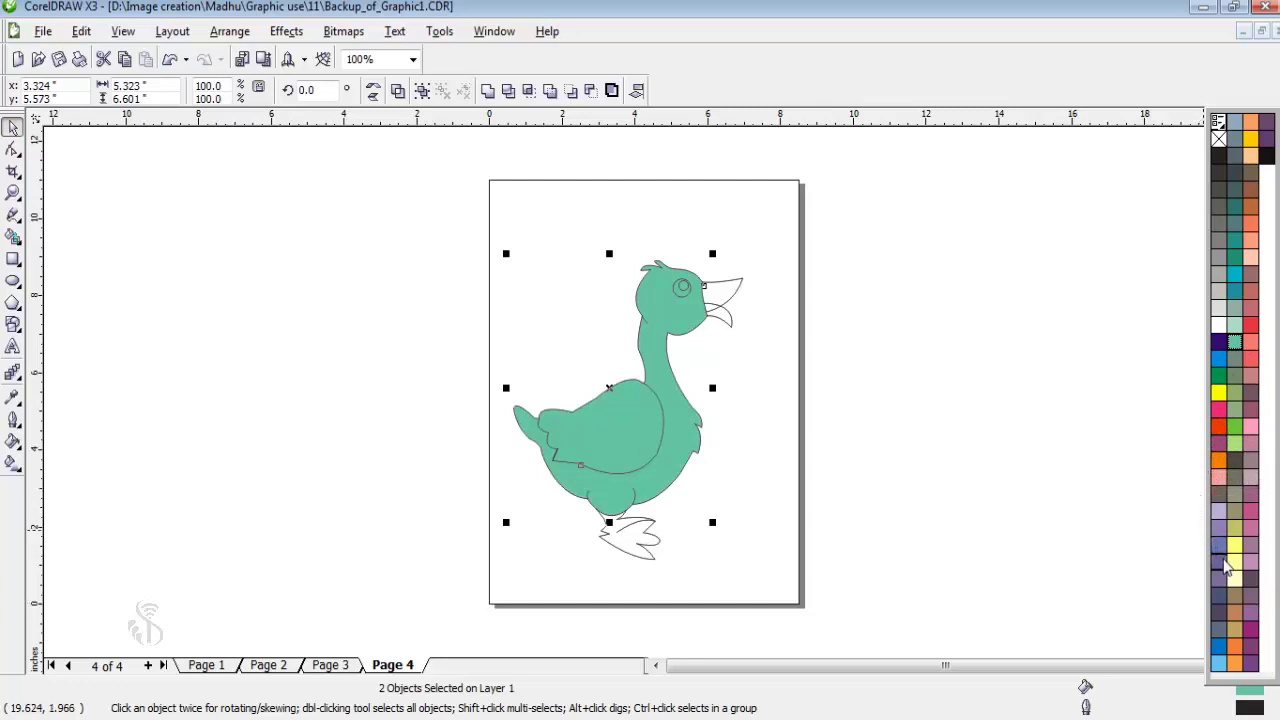
pyautogui.rightClick(1220, 427)
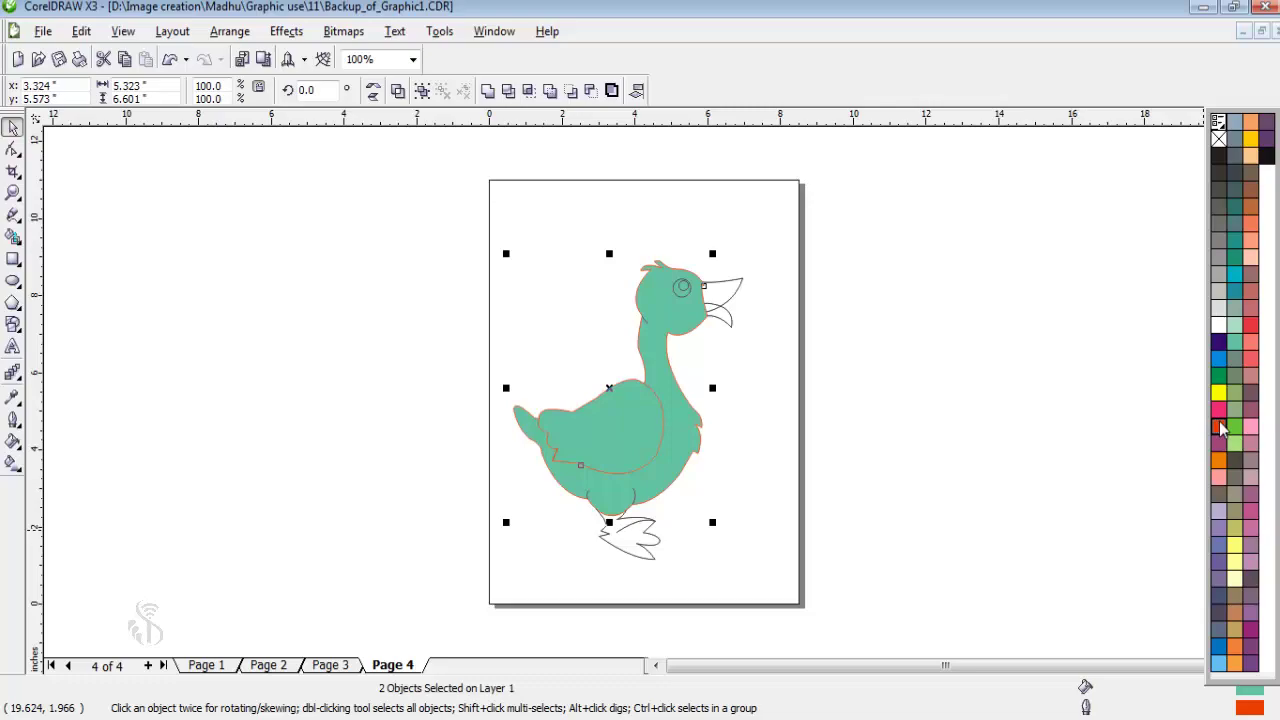